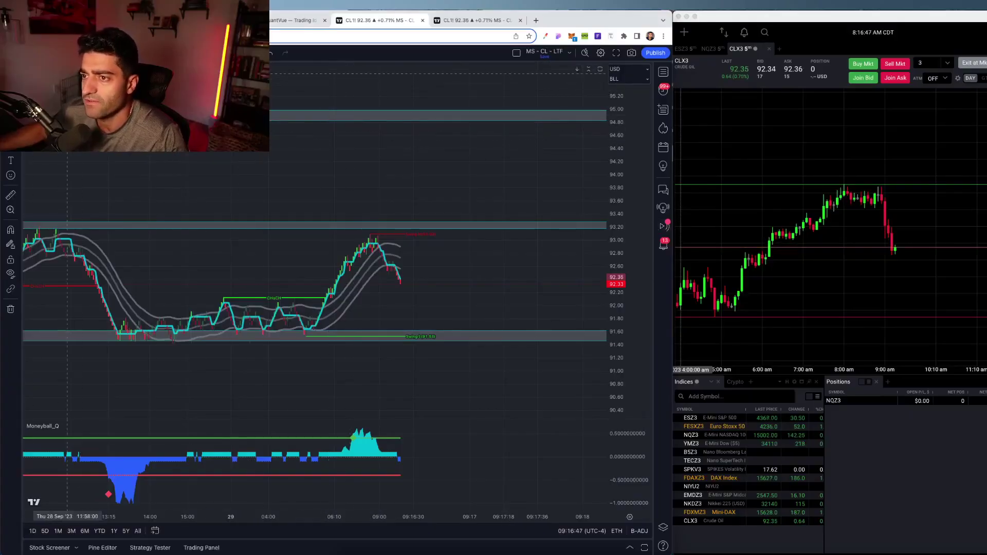
Step: Examine crude oil price action between the shaded upper and lower zones on the LTF and HTF charts
scroll(343, 220, up, 4)
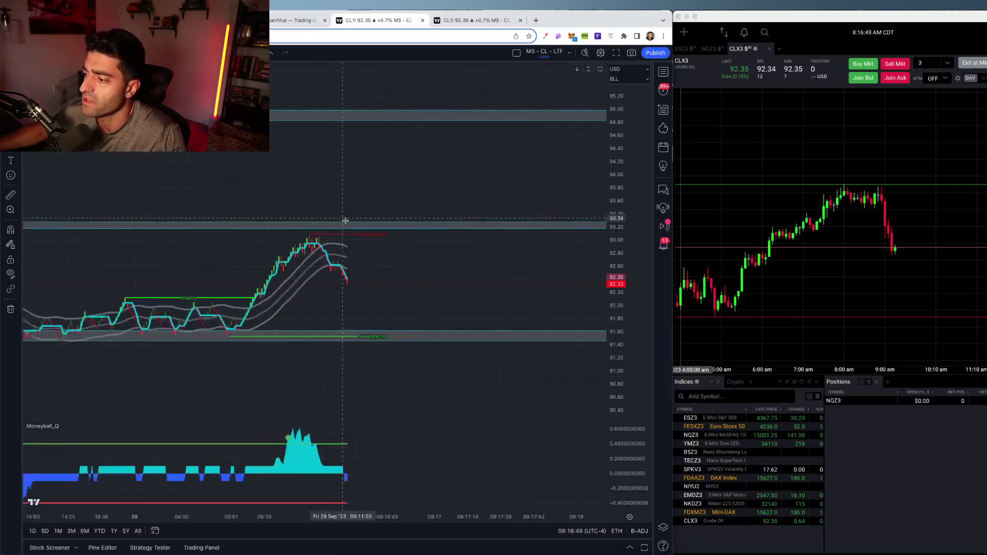
drag(328, 168, 379, 156)
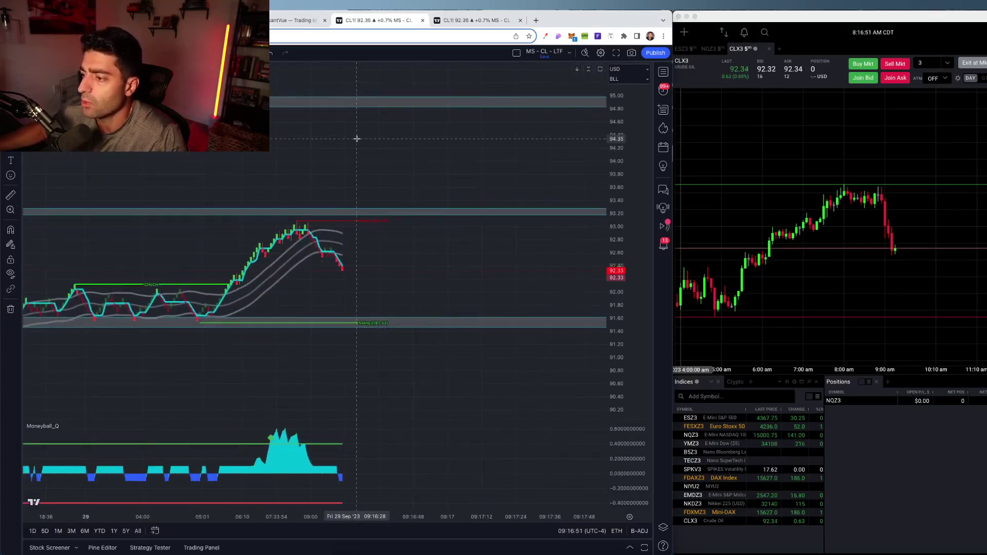
key(ctrl+Tab)
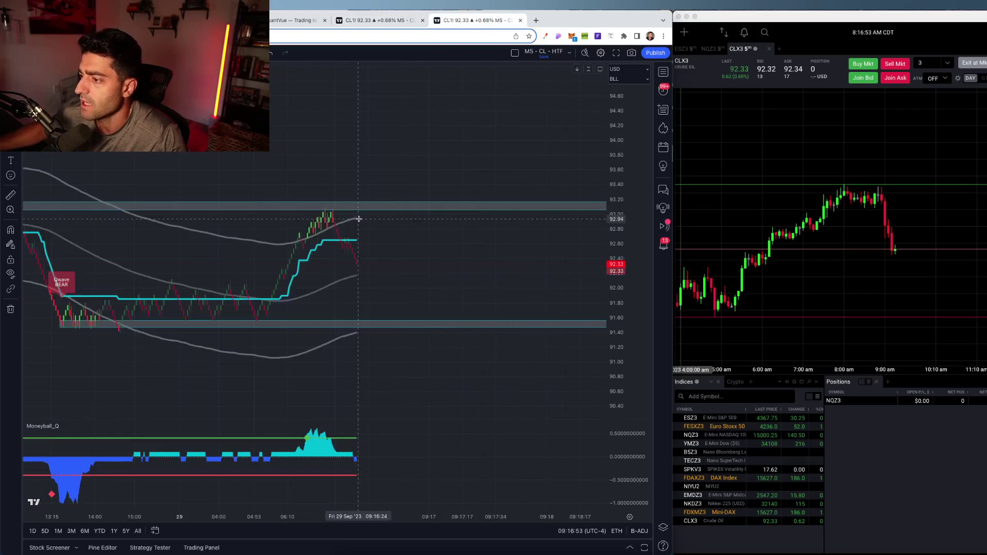
scroll(360, 192, down, 5)
drag(628, 138, 608, 280)
drag(356, 135, 362, 156)
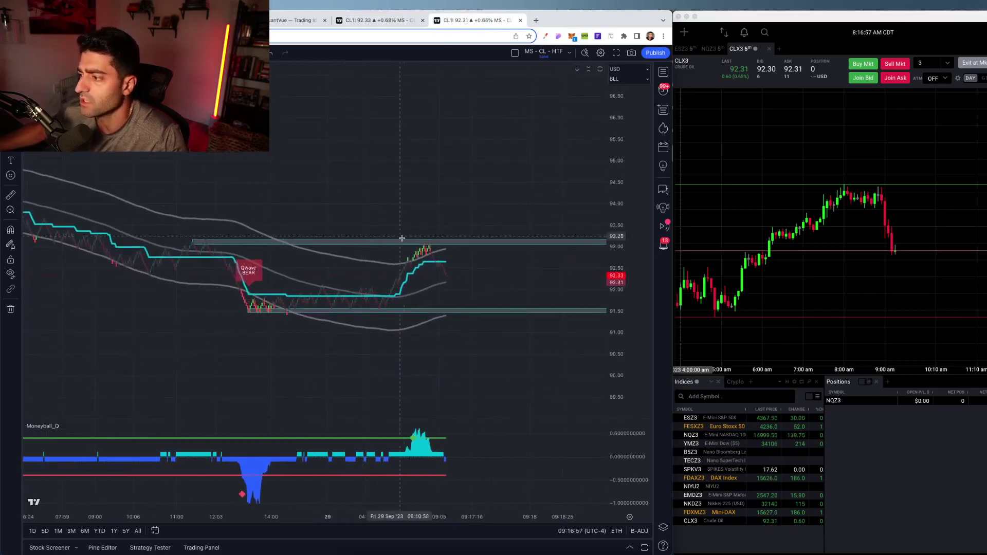
drag(611, 335, 605, 253)
drag(349, 221, 326, 191)
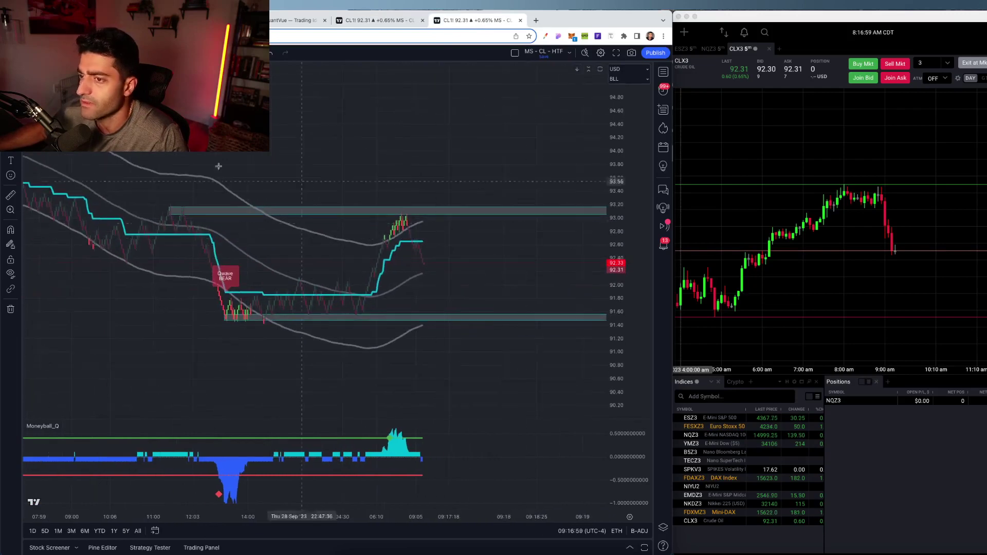
Step: Review the Qwave indicator's input settings on the HTF chart, including the APB bands and Qline values
click(72, 93)
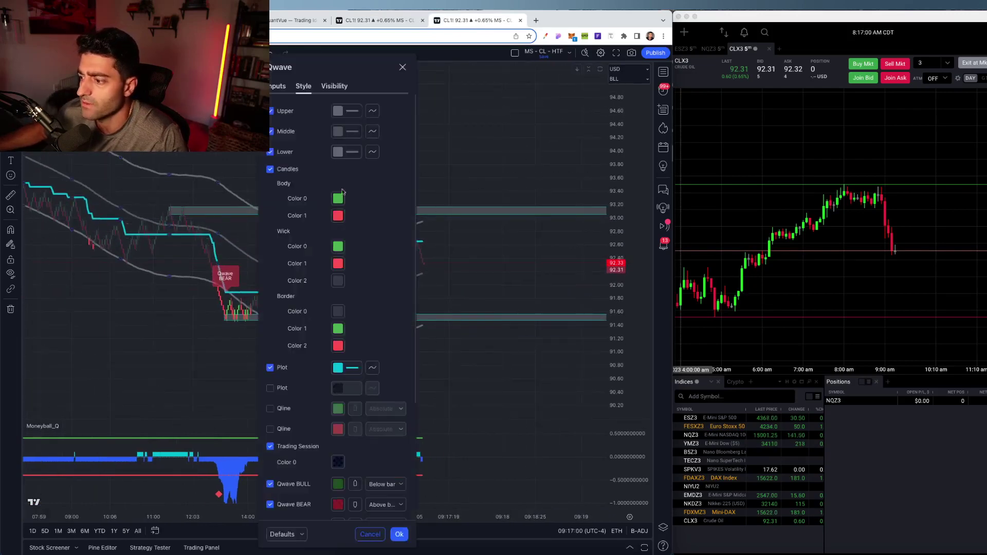
click(277, 87)
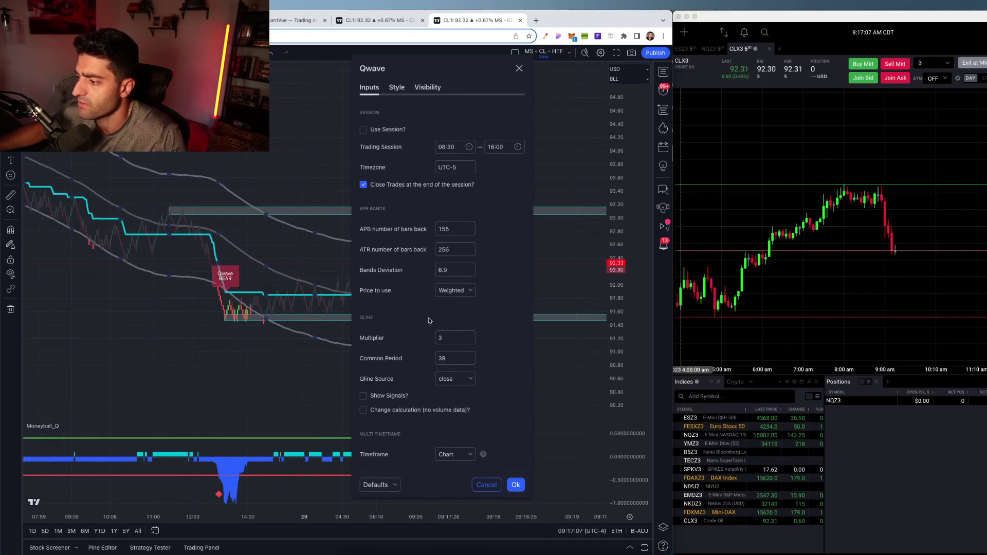
click(515, 484)
Step: Review the Qwave indicator's input settings on the LTF chart for comparison with the HTF chart
click(375, 20)
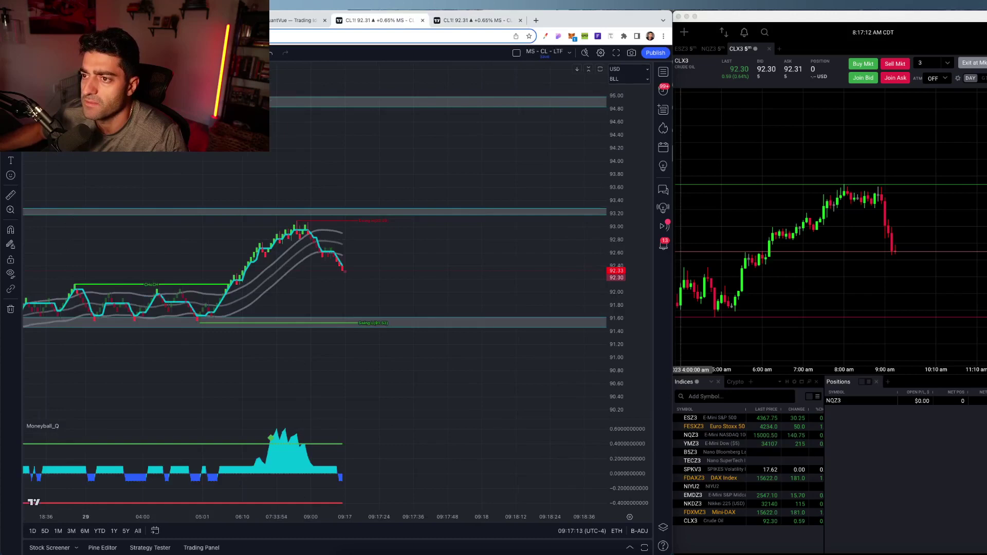
click(82, 131)
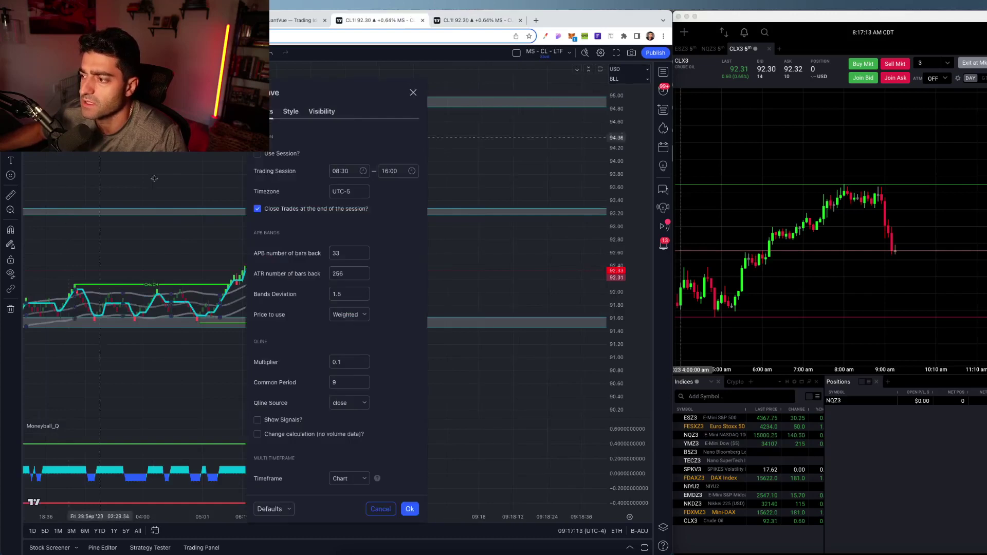
click(183, 261)
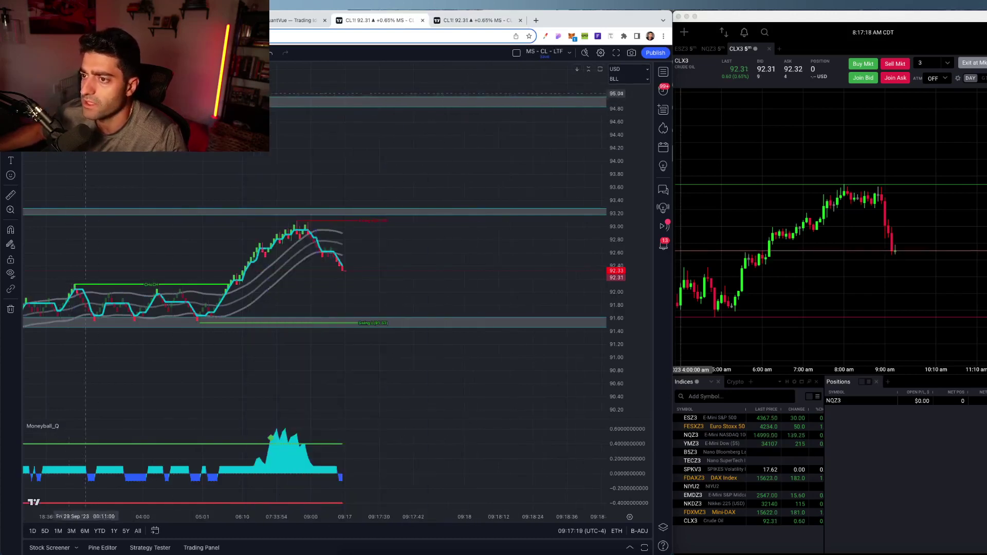
Step: Compare how price turned at the upper zone and Qwave band on the LTF and HTF crude oil charts
drag(330, 326, 457, 281)
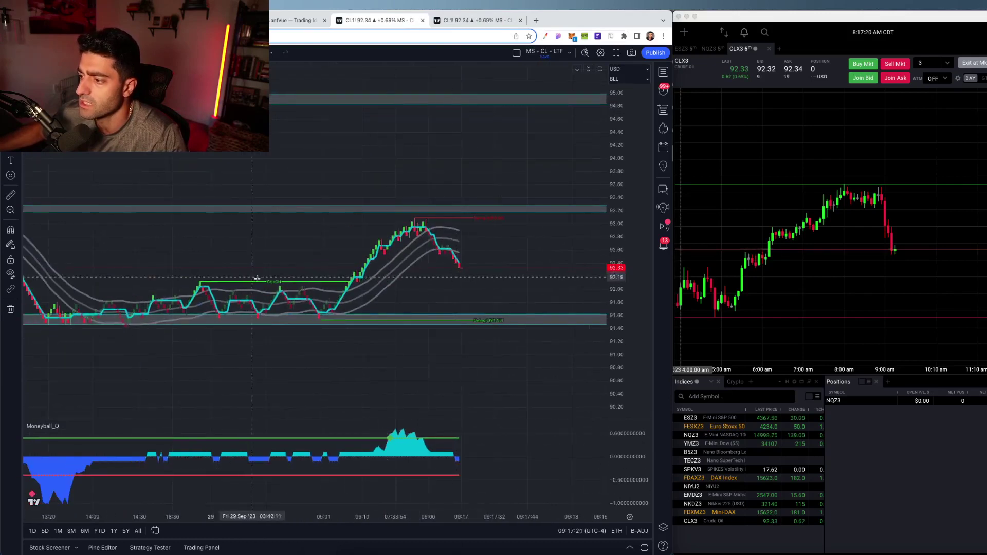
drag(621, 331, 620, 232)
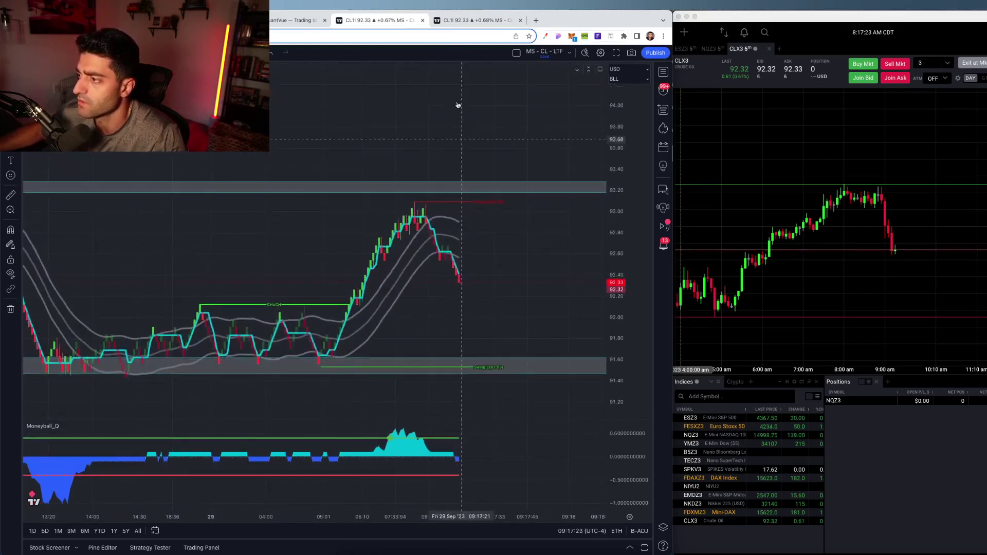
click(456, 21)
drag(625, 334, 626, 309)
drag(387, 317, 291, 318)
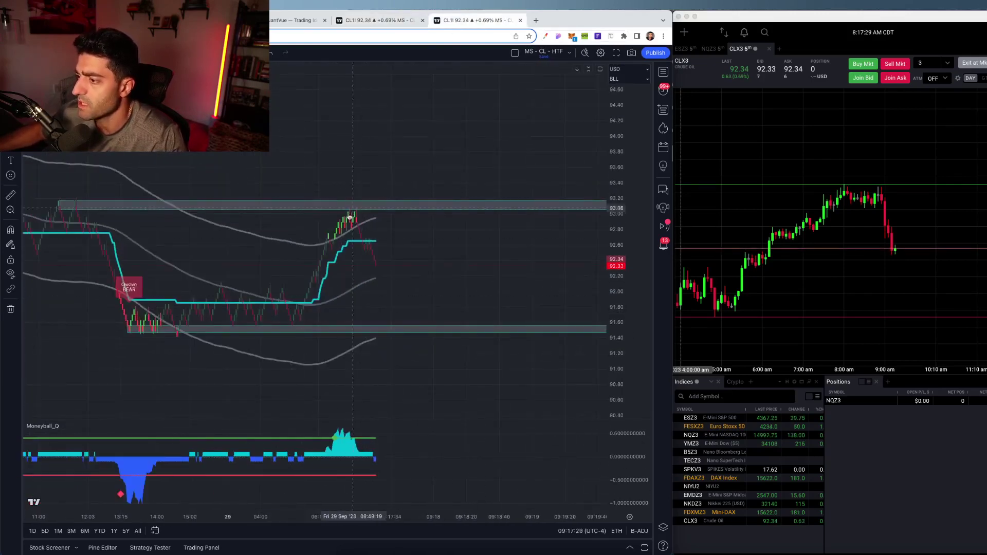
scroll(347, 214, down, 3)
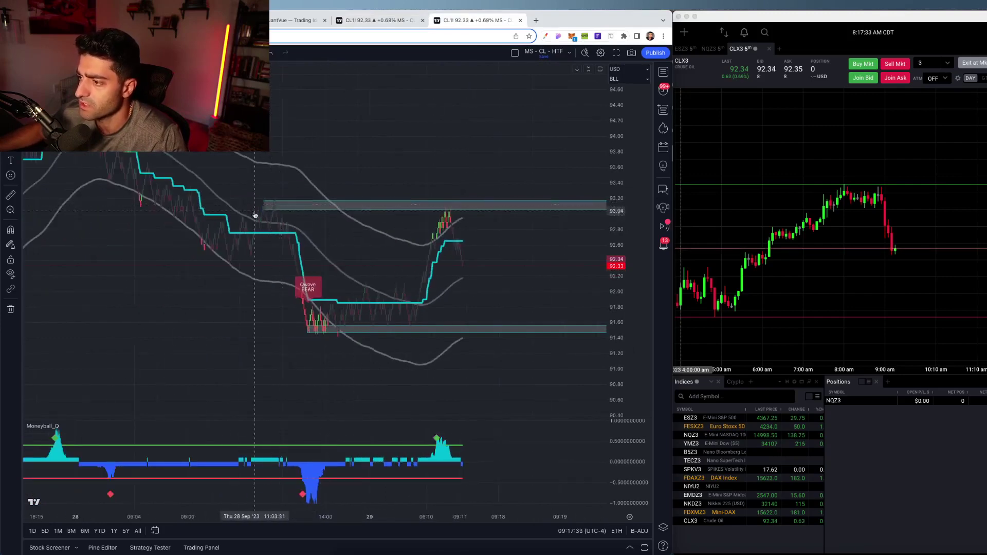
scroll(303, 222, up, 3)
scroll(303, 222, down, 3)
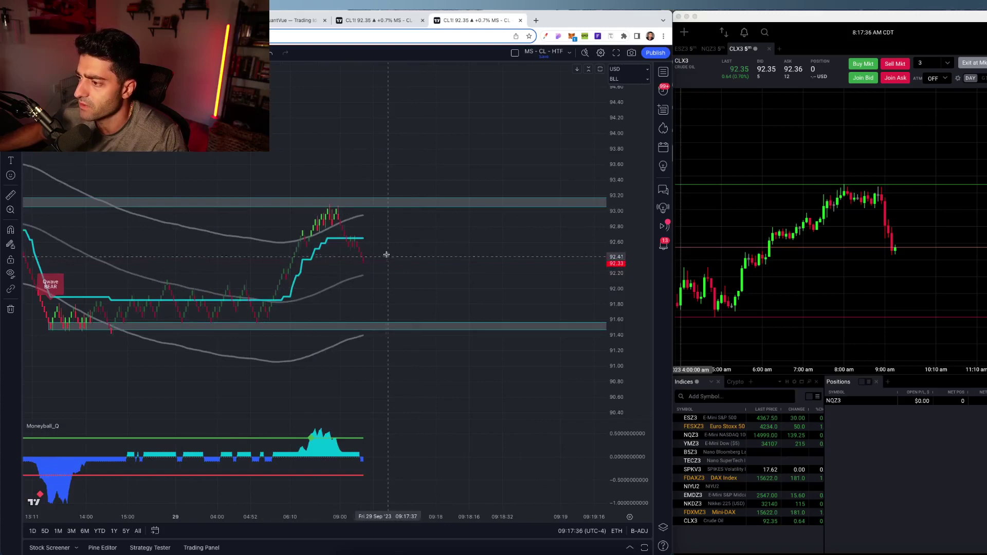
drag(619, 204, 621, 232)
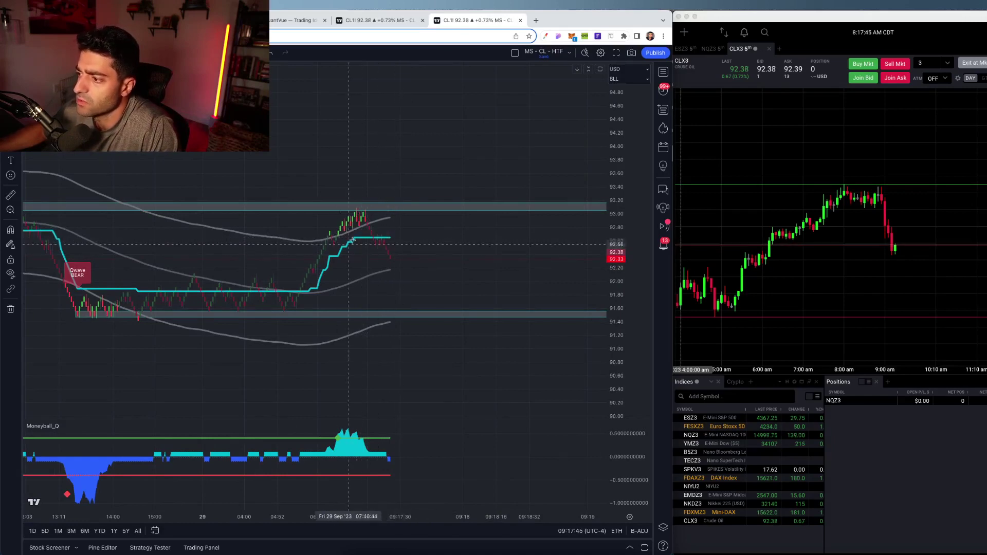
click(382, 22)
drag(621, 172, 621, 229)
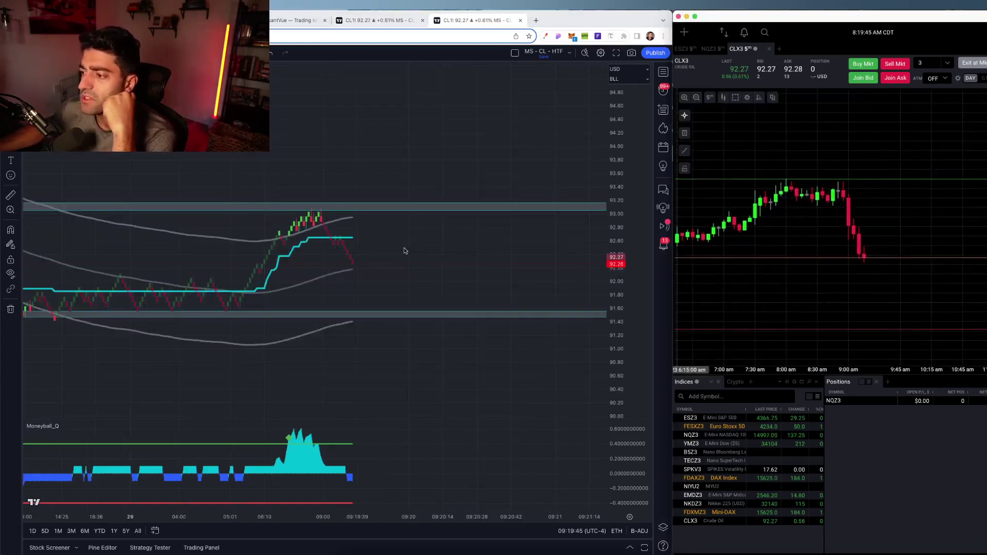
Step: Examine the HTF pullback toward the middle and lower Qwave bands, and check the Qwave signals on the LTF chart
scroll(403, 250, up, 3)
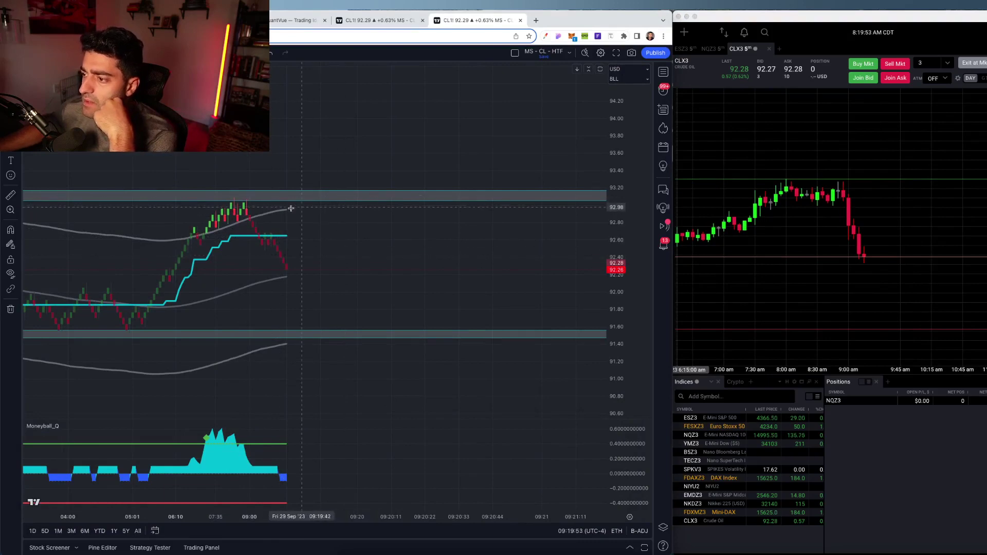
scroll(346, 212, down, 3)
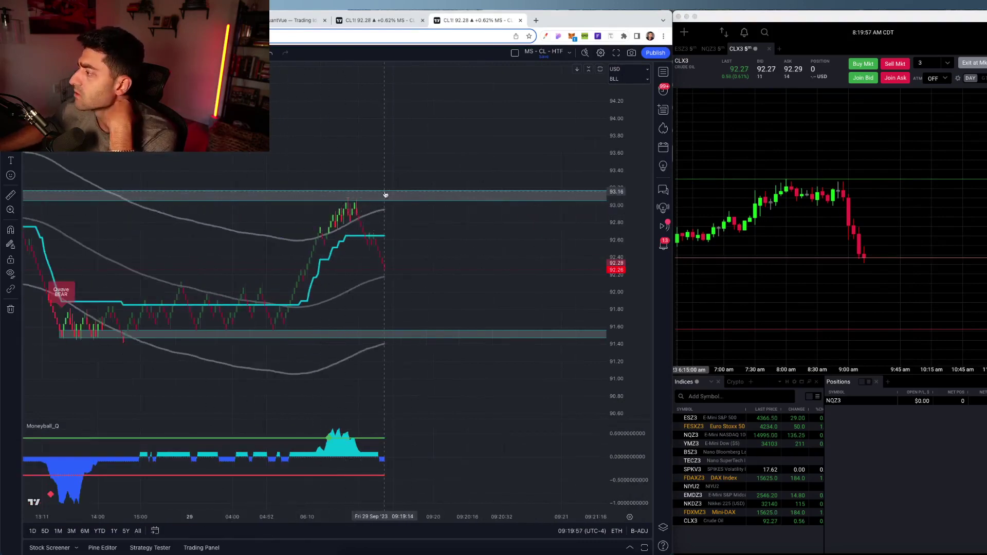
scroll(418, 227, up, 1)
drag(623, 385, 628, 412)
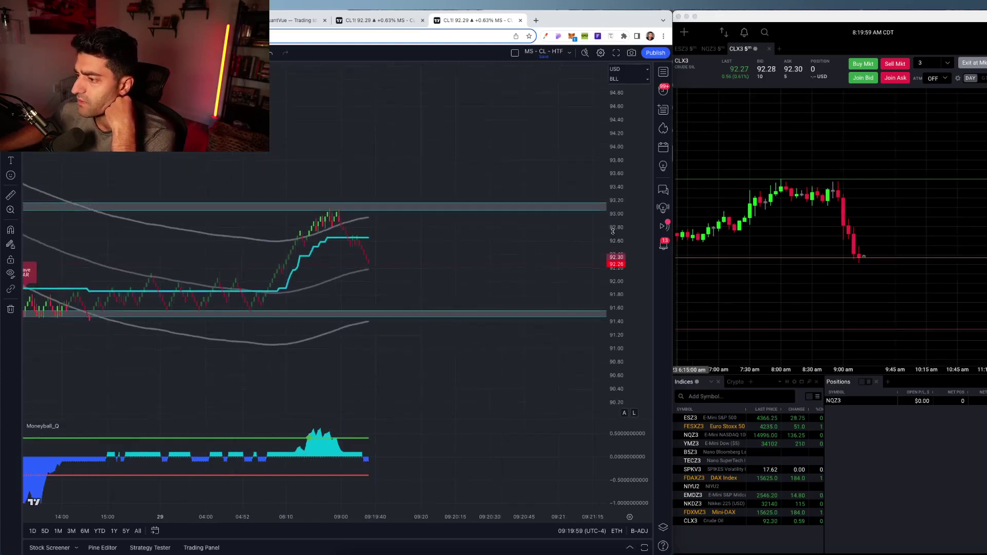
drag(471, 235, 479, 210)
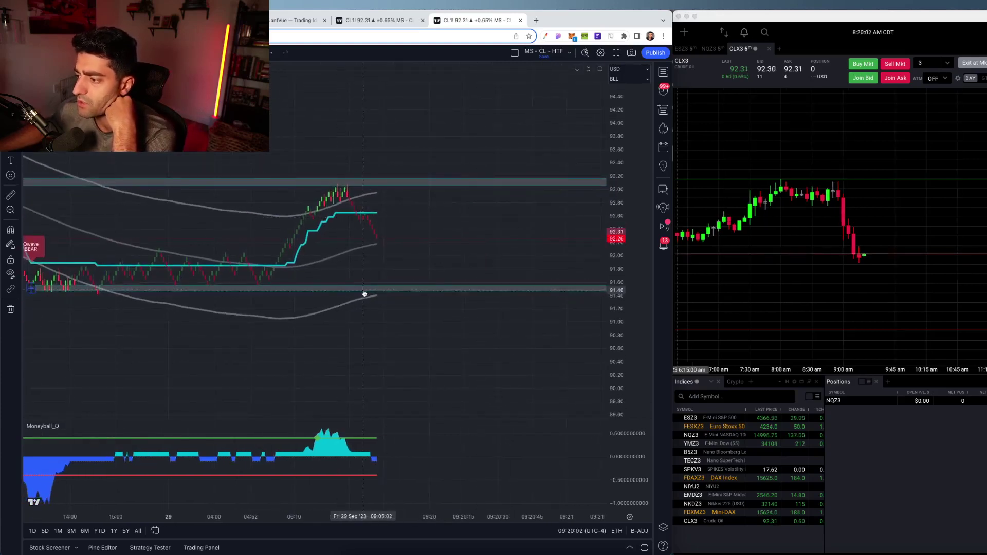
drag(393, 264, 389, 282)
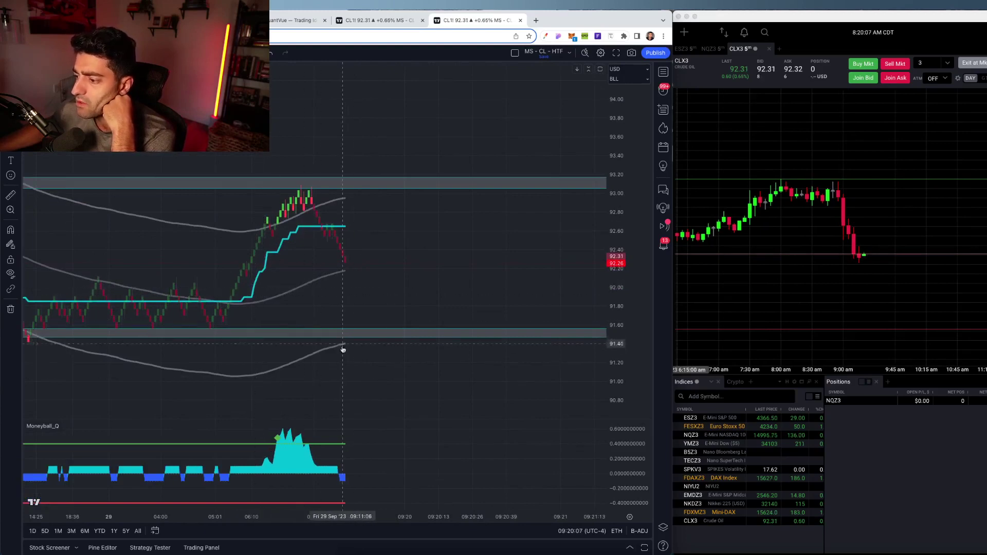
click(395, 19)
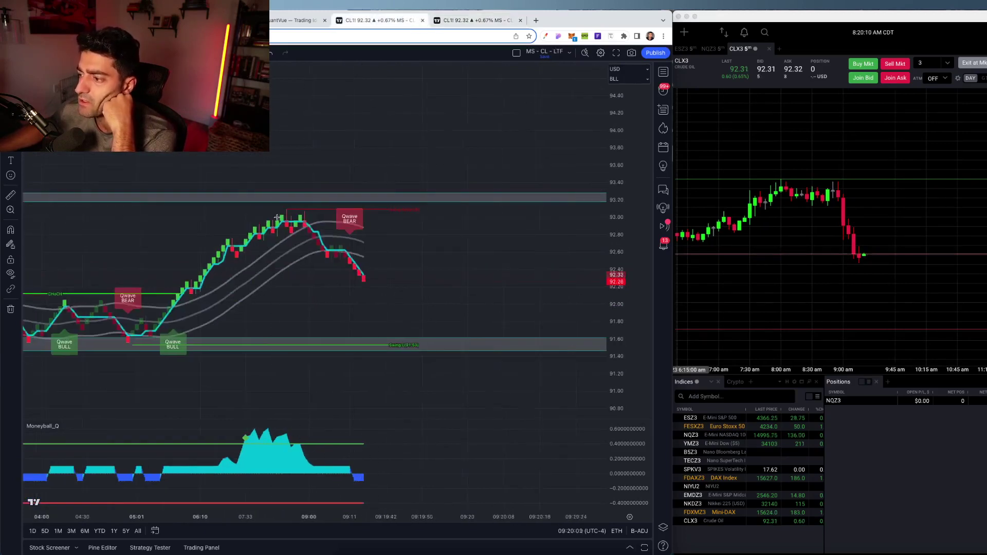
scroll(406, 257, up, 1)
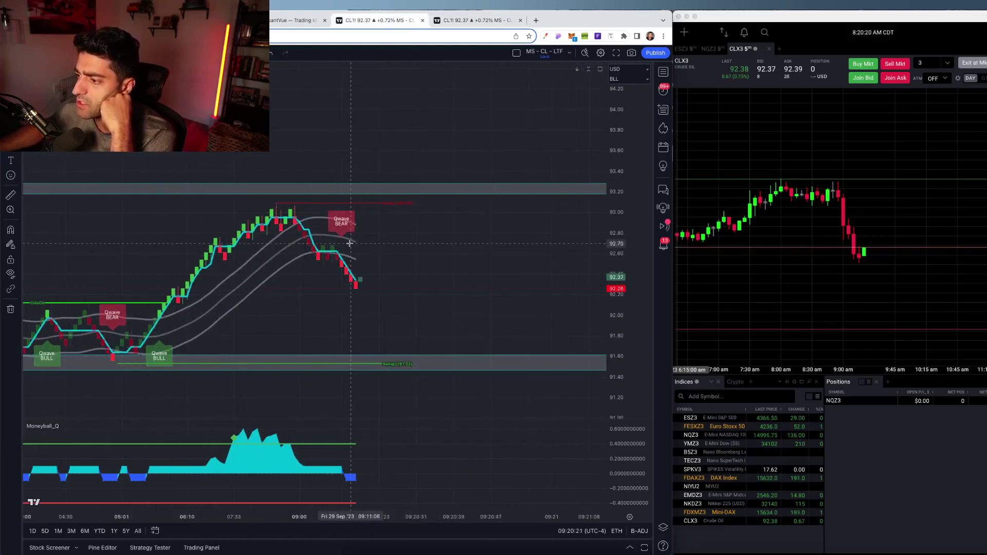
key(ctrl+Tab)
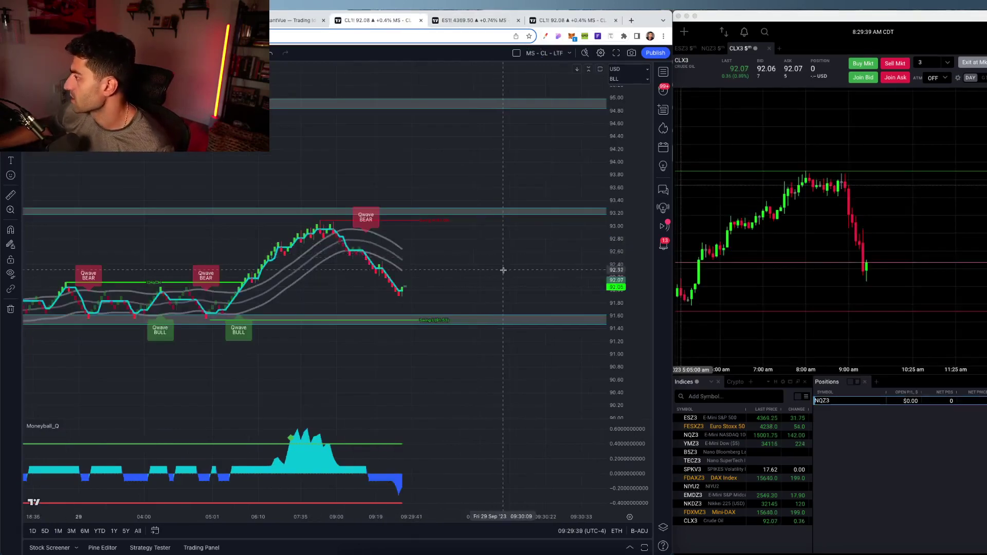
Step: Recheck the crude oil decline against the HTF Qwave middle band and lower zone, and on the LTF chart
click(546, 20)
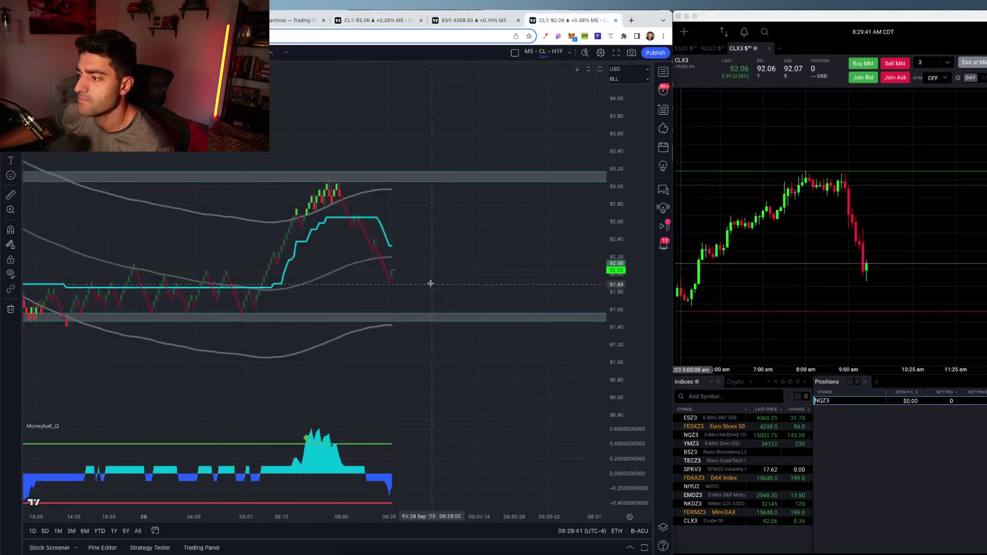
scroll(367, 247, up, 1)
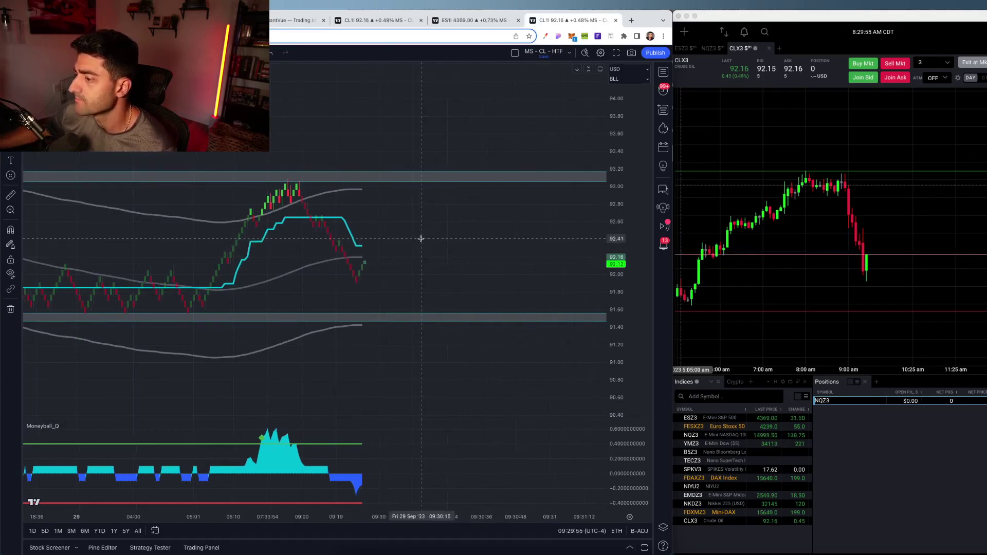
scroll(421, 239, down, 1)
drag(399, 224, 460, 229)
drag(616, 194, 616, 239)
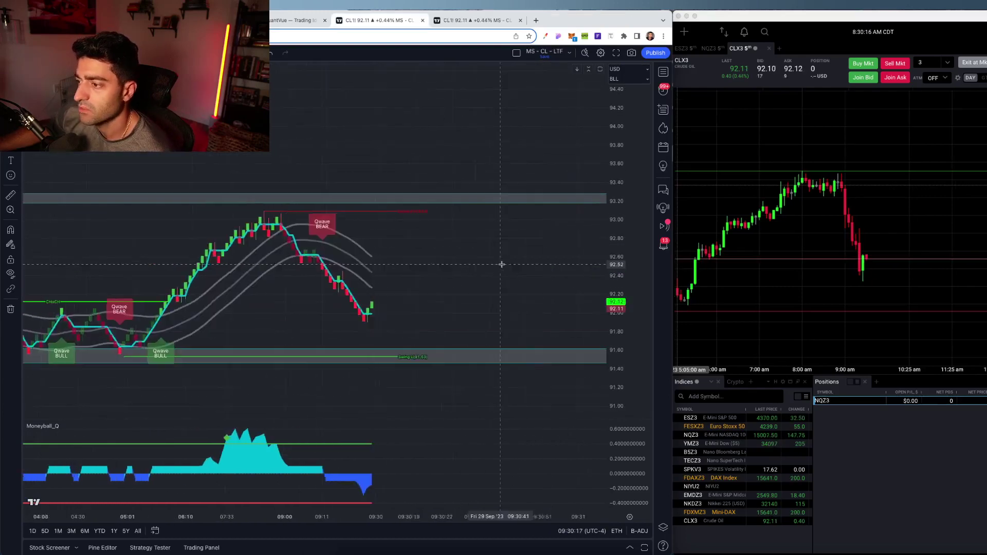
drag(502, 264, 374, 245)
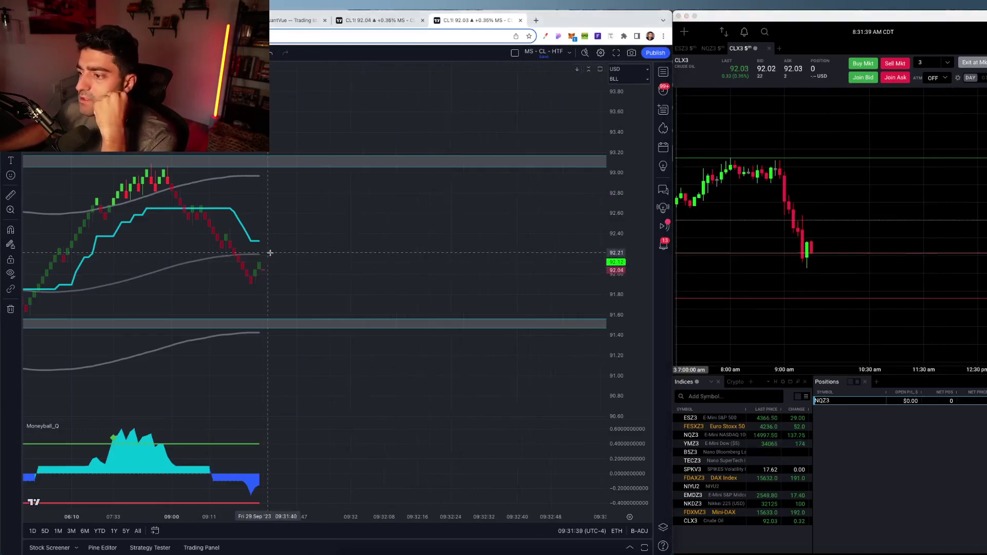
Step: Sell three CLX3 contracts at market and set the HTF chart's short position drawing target to 91.53
click(895, 64)
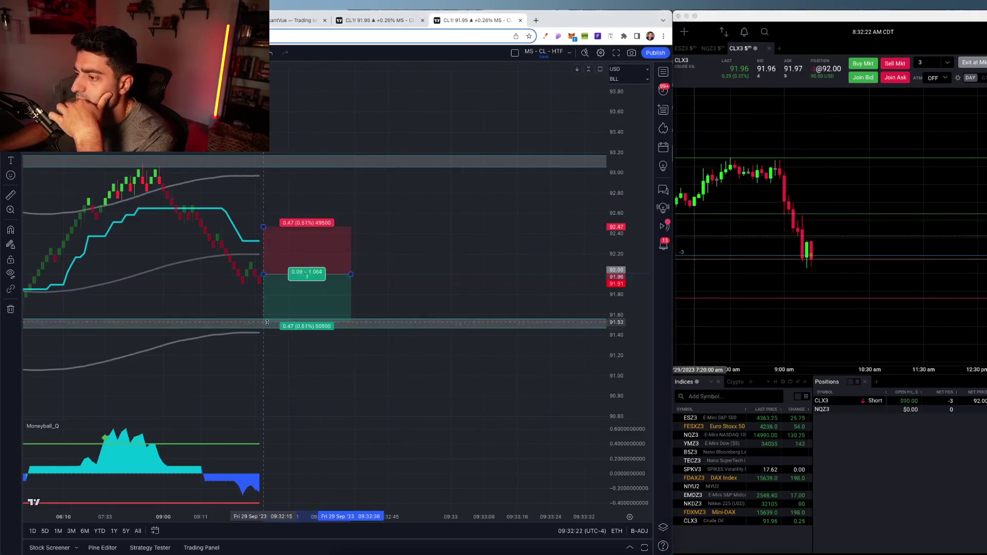
drag(267, 322, 264, 322)
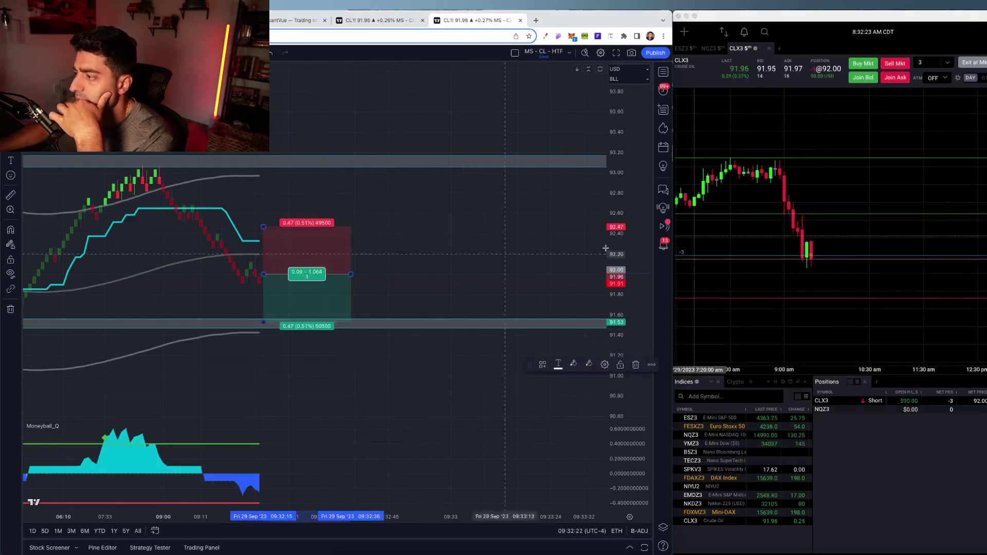
click(833, 221)
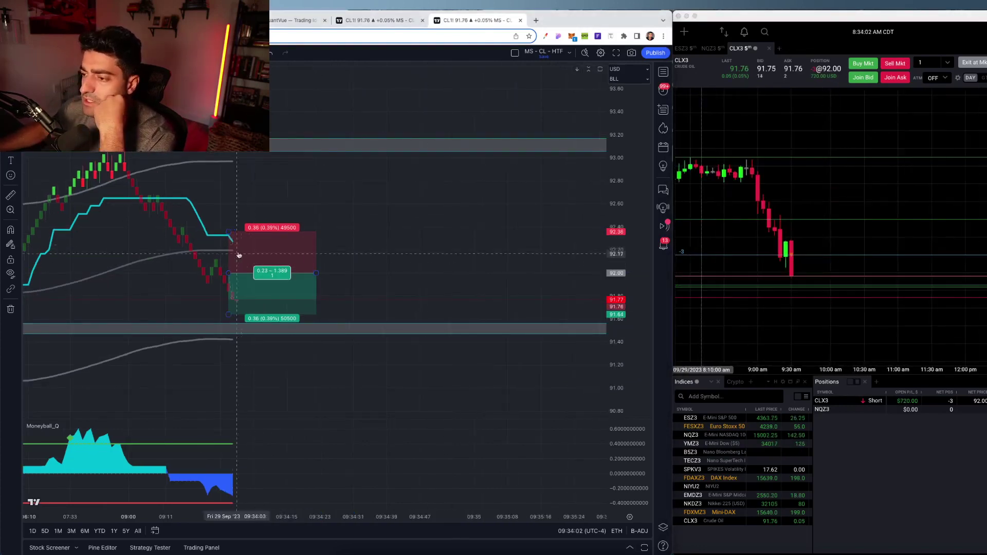
Step: Select the short position drawing on the HTF chart and check the remaining CLX3 short on the trading platform's chart
click(214, 264)
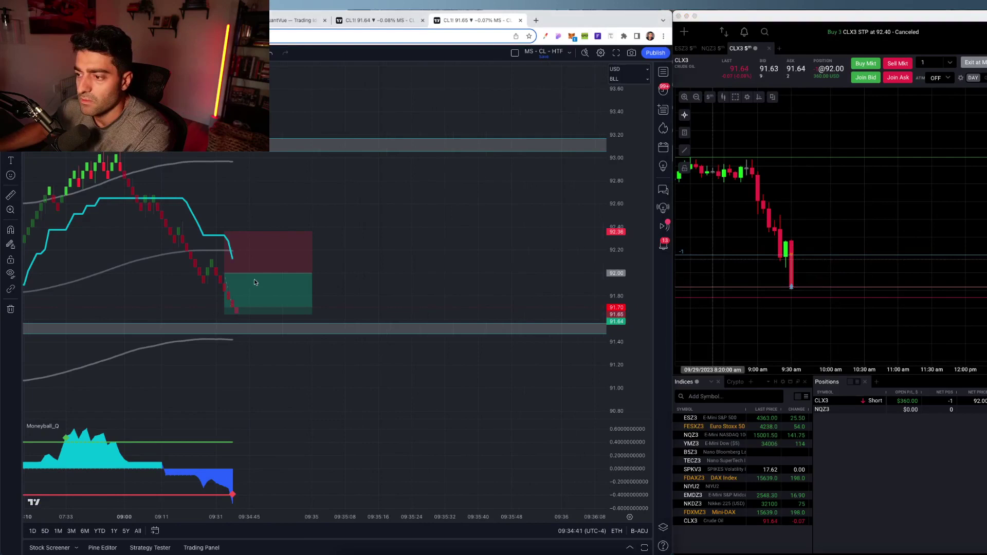
click(282, 278)
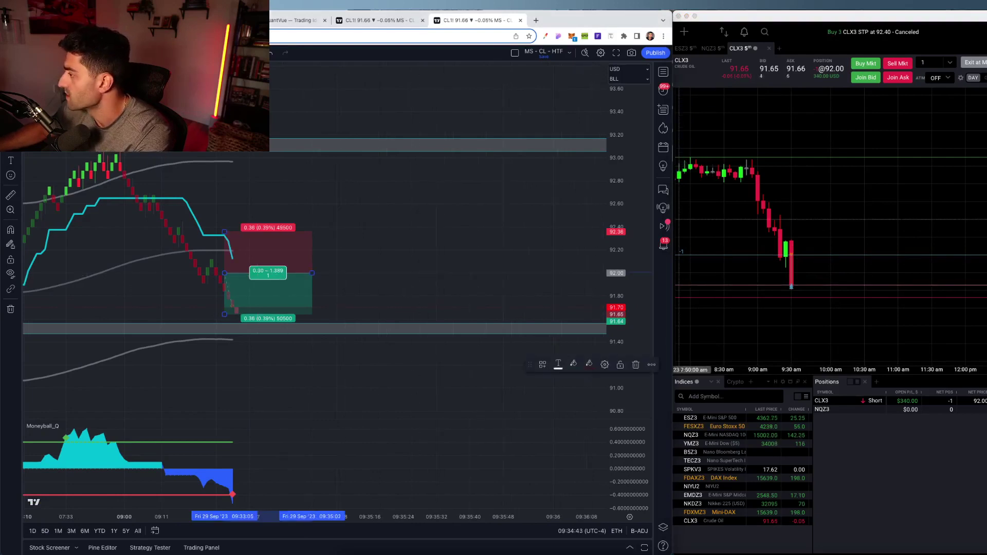
click(840, 245)
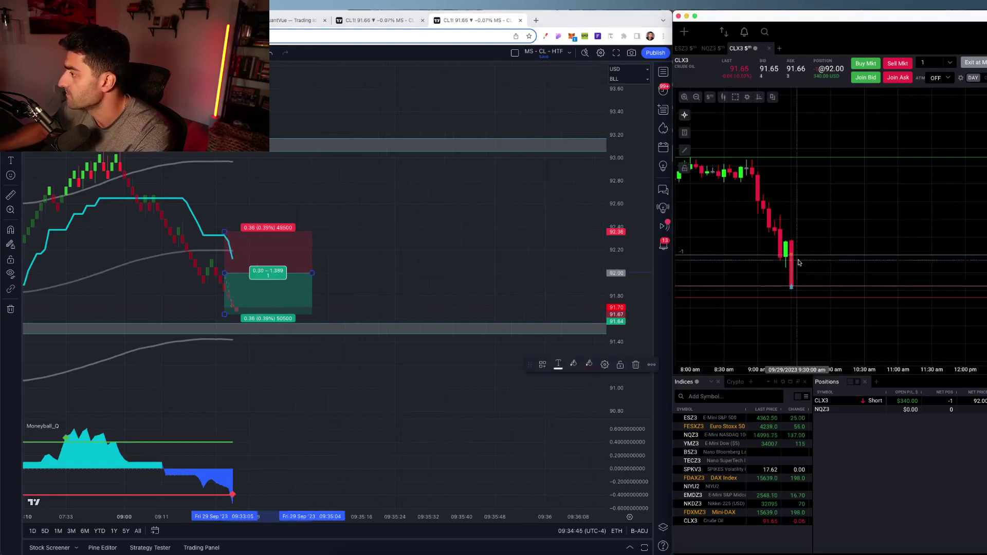
Step: Place a one-contract CLX3 buy stop at 92.00 and set the HTF short position drawing's target to 91.40
click(811, 256)
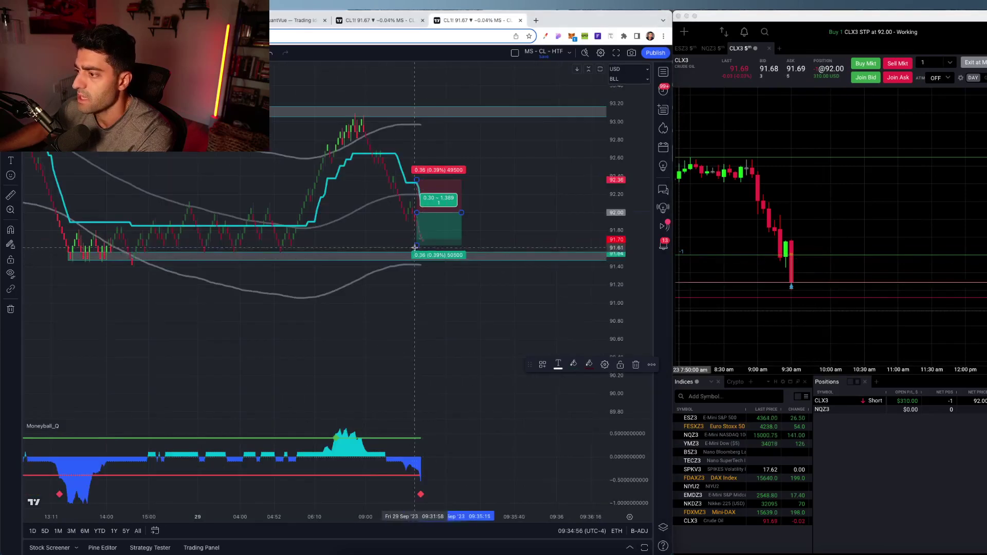
drag(414, 247, 417, 275)
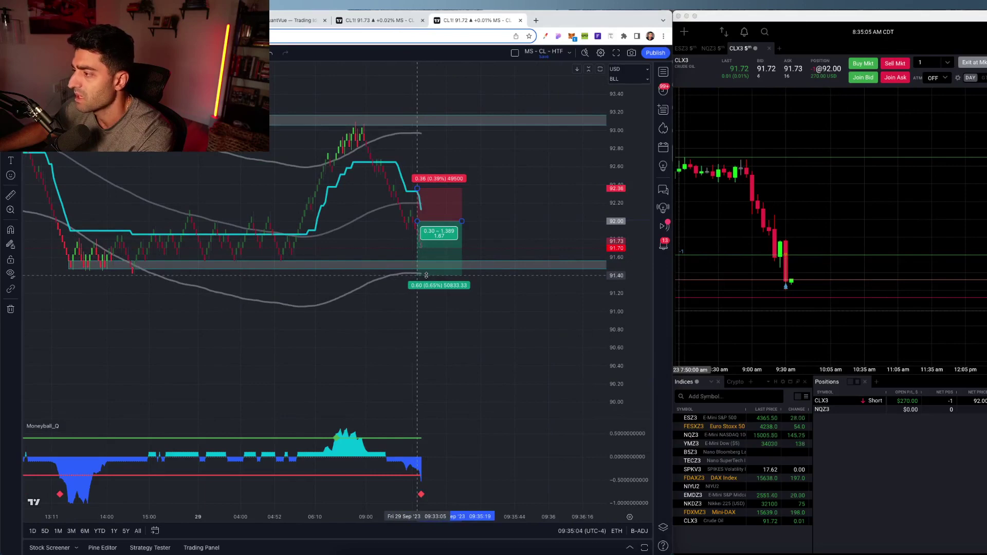
Step: Place a one-contract CLX3 buy limit at 91.40 for the remaining short and move it to 91.48
click(985, 314)
scroll(985, 314, down, 6)
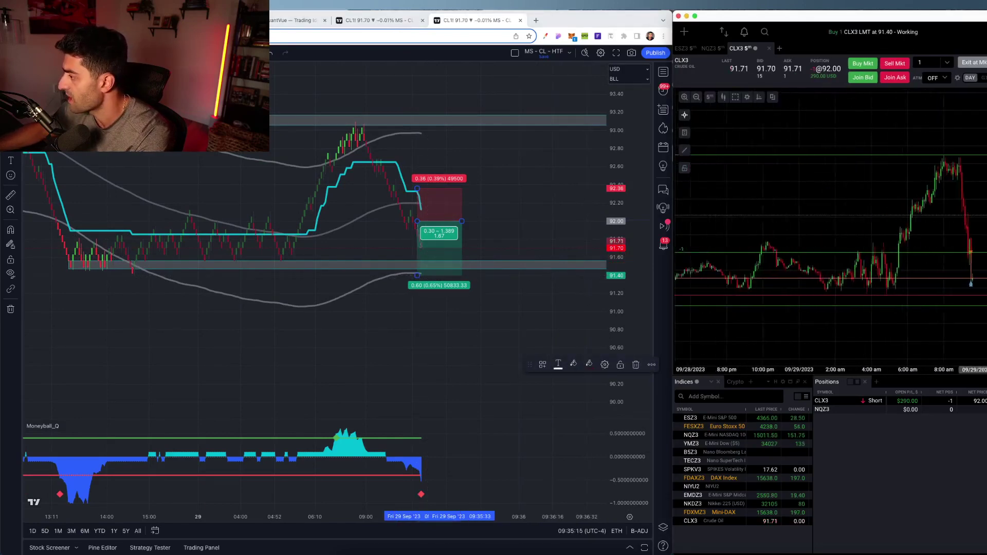
scroll(985, 314, down, 5)
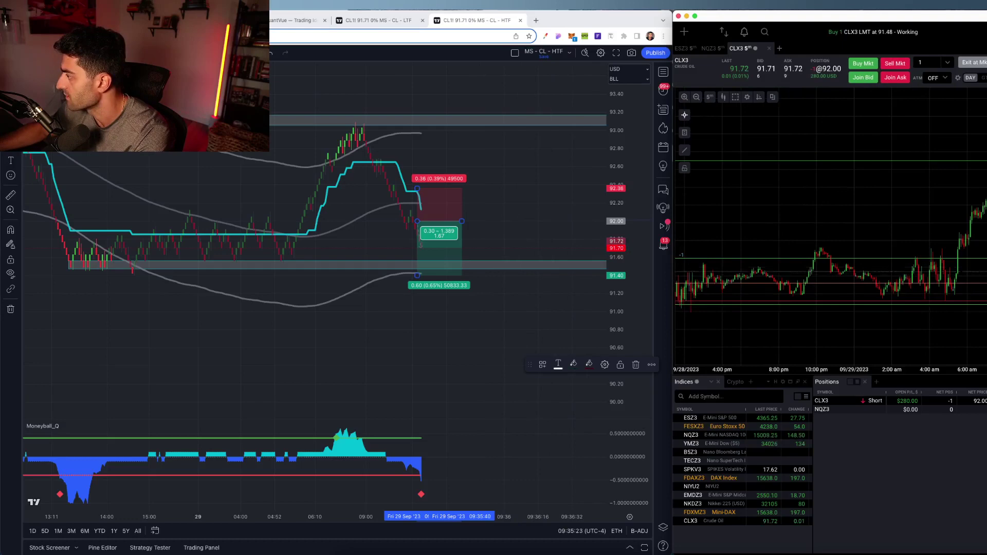
scroll(985, 314, up, 8)
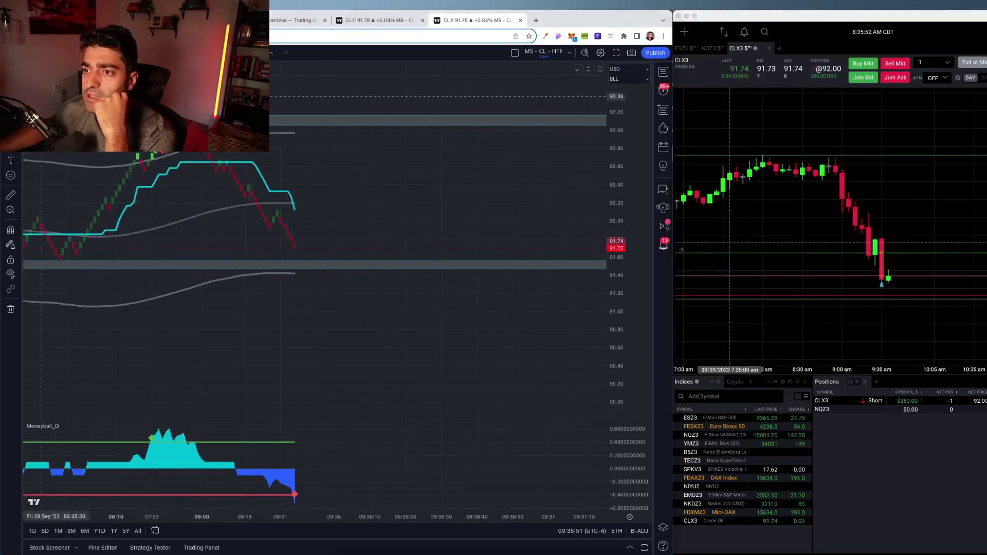
Step: Examine the HTF decline from the upper zone against the Qwave middle band, lower zone and lower band
drag(391, 182, 459, 231)
scroll(386, 213, down, 5)
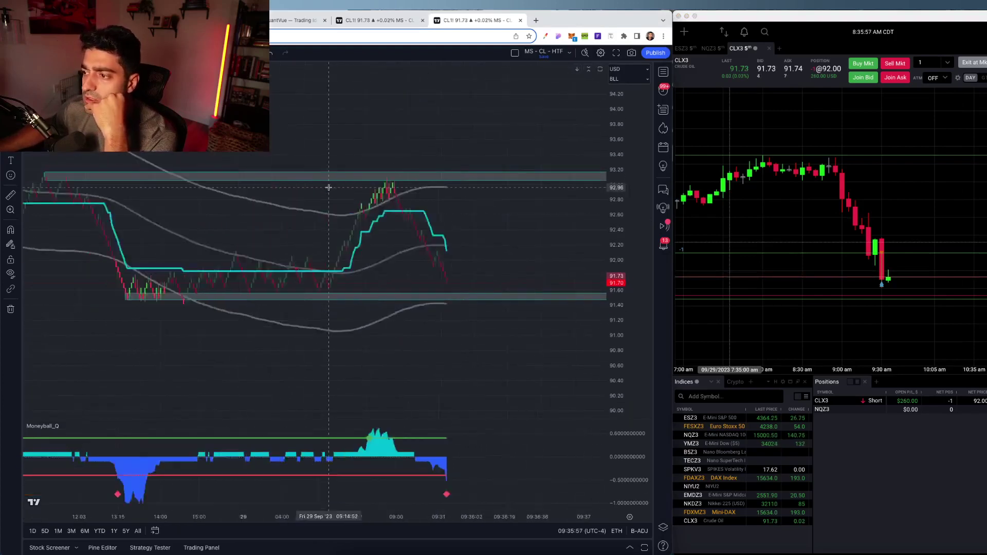
scroll(351, 184, up, 5)
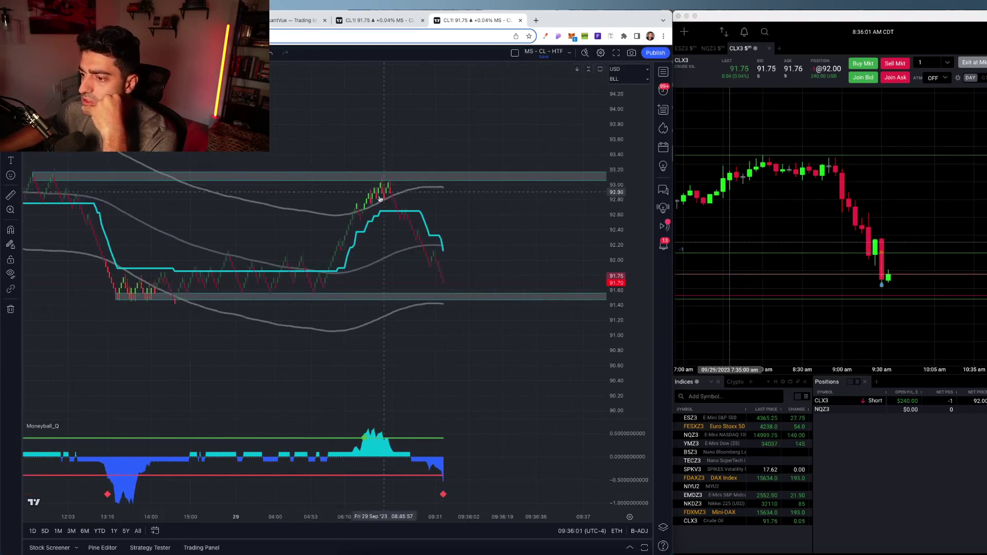
scroll(387, 214, up, 2)
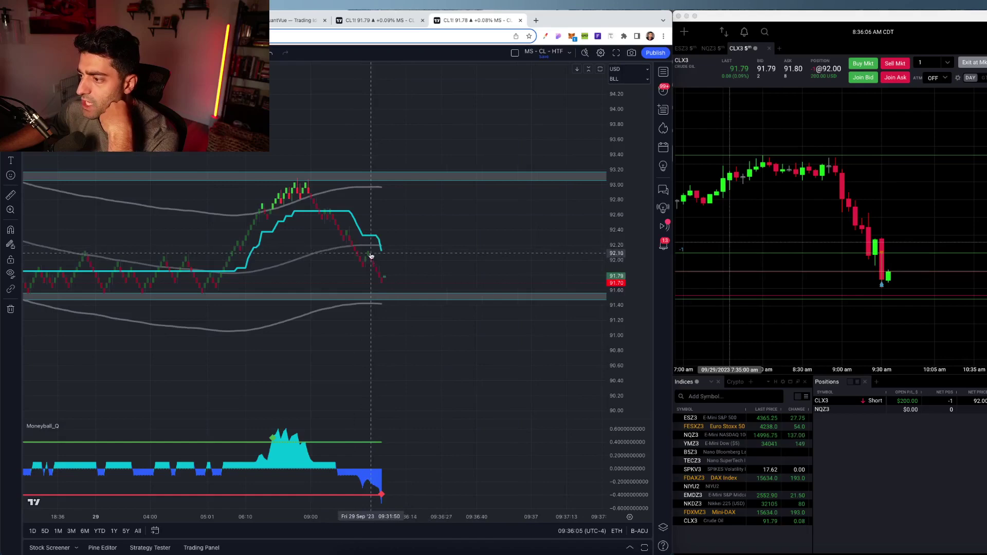
scroll(376, 258, up, 3)
drag(395, 304, 483, 264)
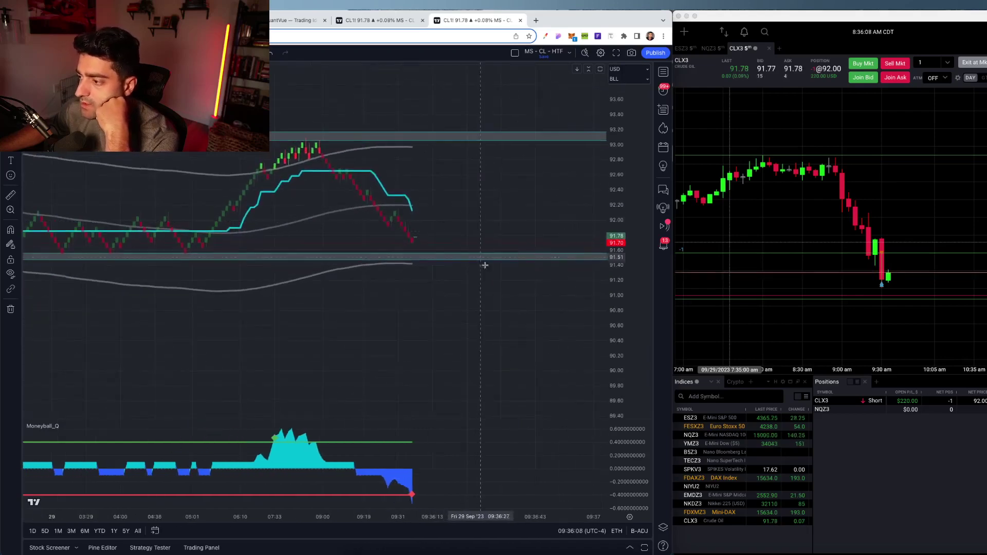
drag(613, 331, 612, 230)
drag(415, 275, 402, 298)
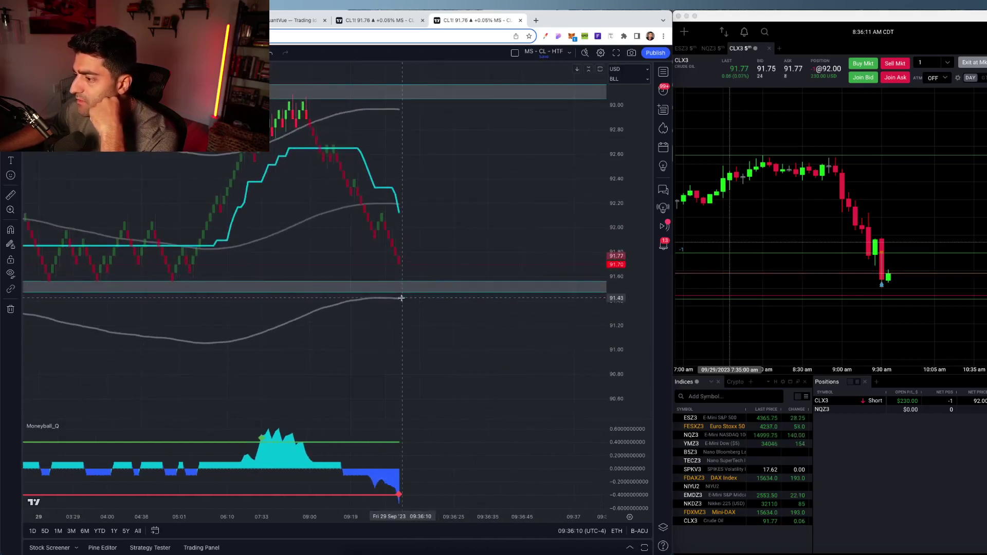
scroll(399, 289, down, 5)
scroll(476, 280, up, 10)
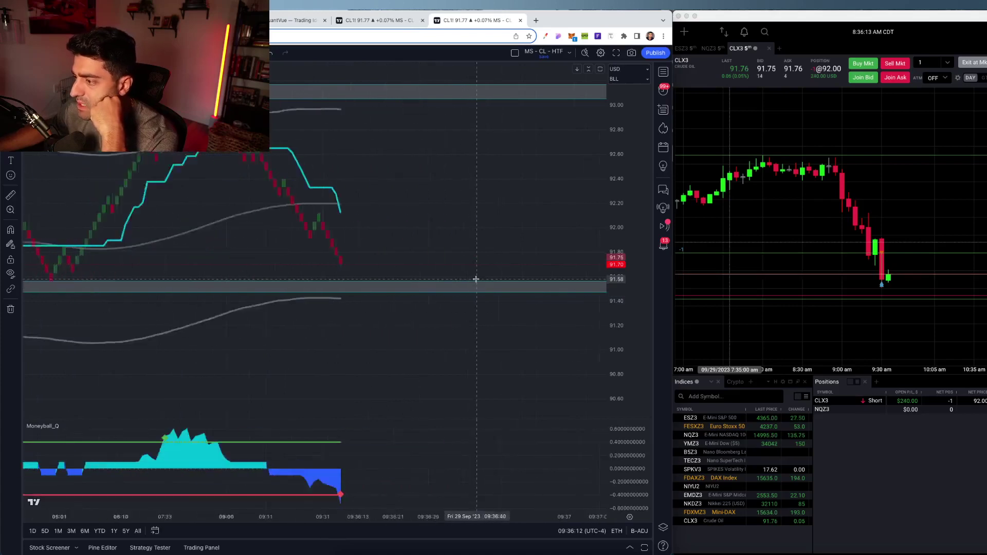
drag(354, 233, 367, 260)
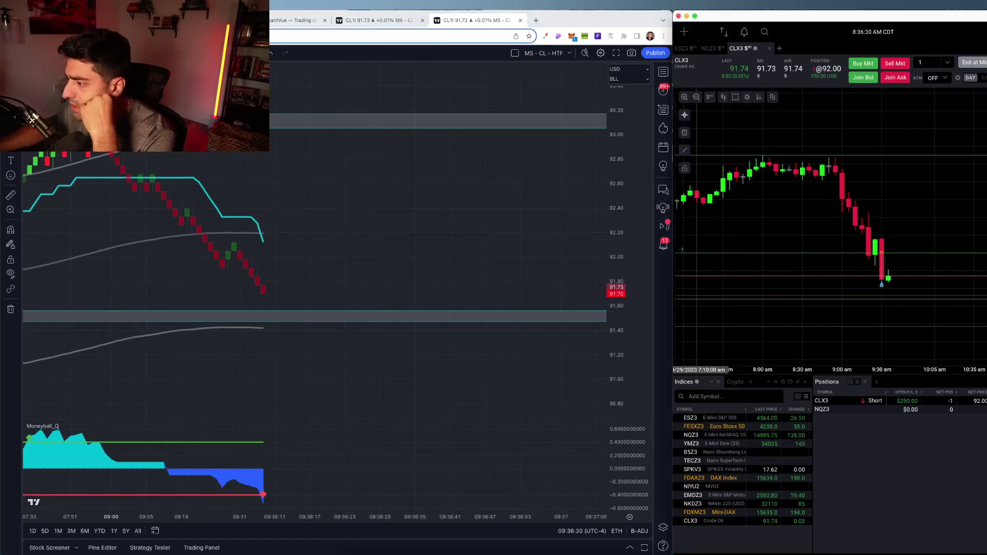
Step: Compare the CLX3 drop with earlier lows on the trading platform's chart and monitor the remaining short position through its exit
scroll(894, 282, down, 10)
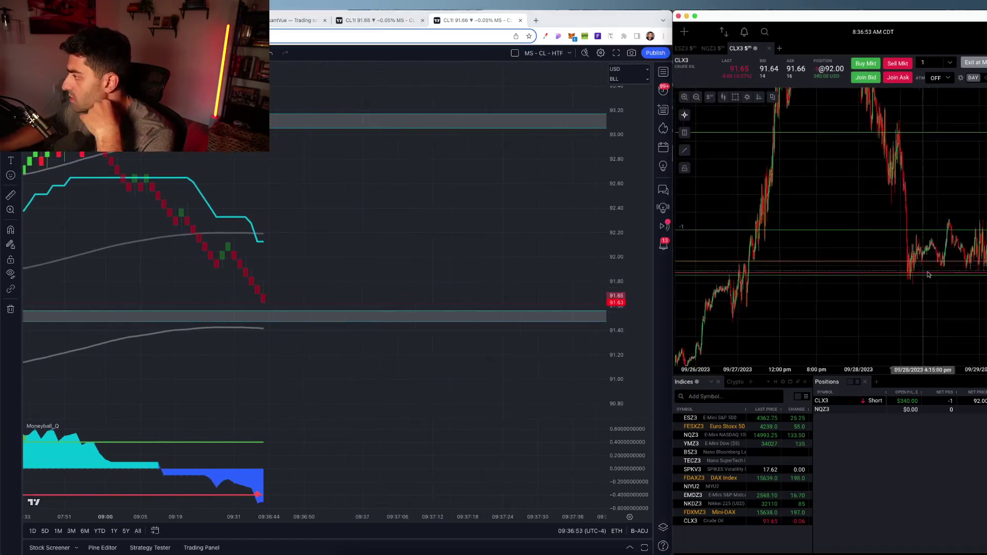
scroll(863, 257, up, 5)
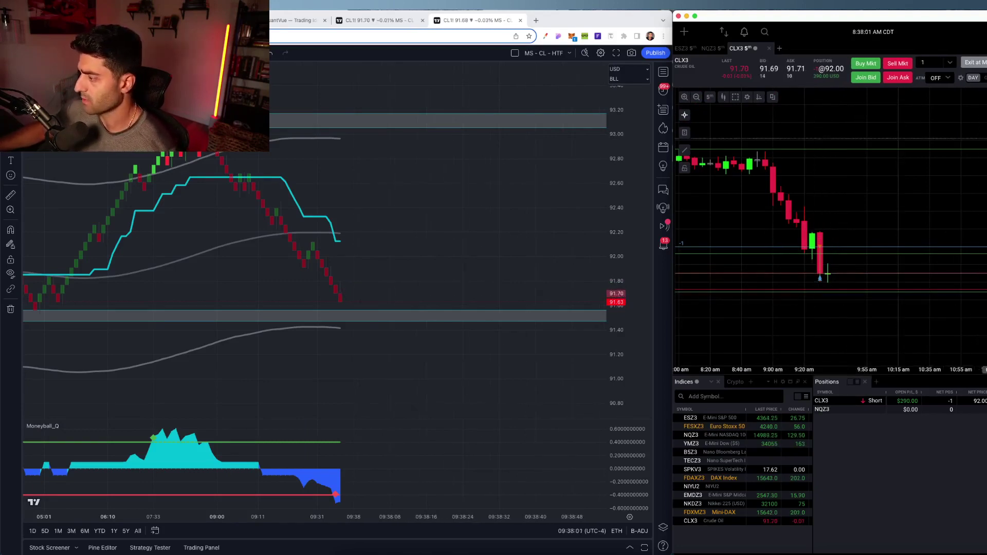
scroll(360, 262, down, 4)
click(347, 202)
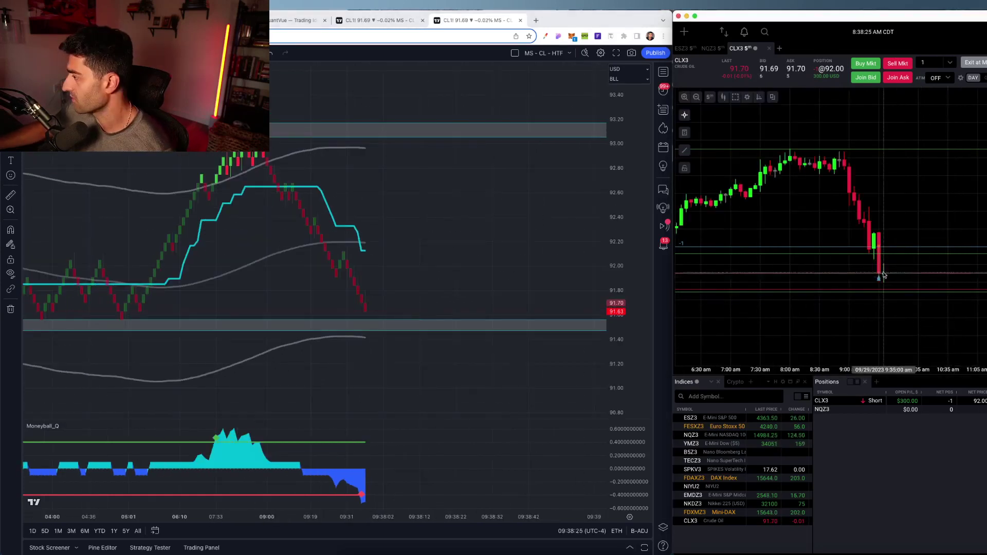
drag(893, 332, 914, 335)
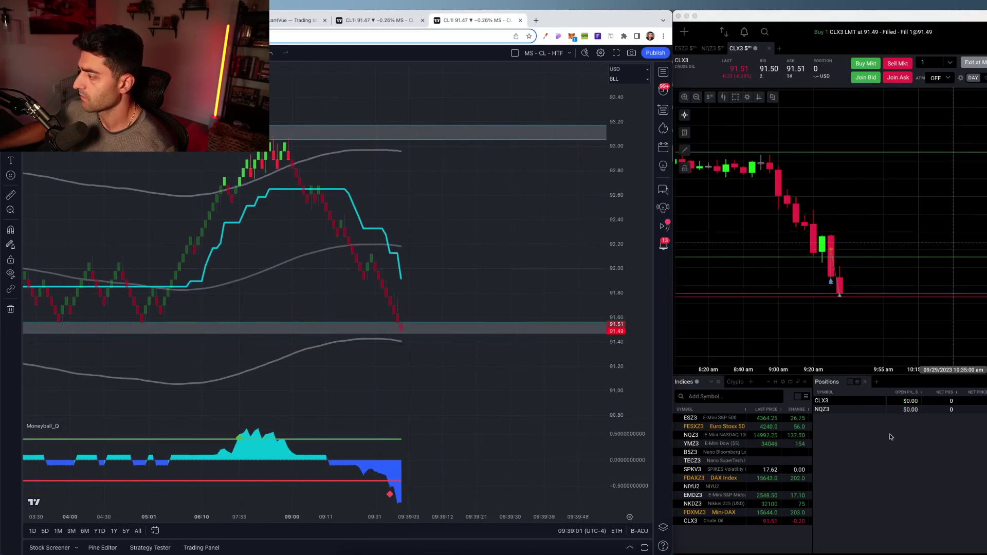
click(891, 437)
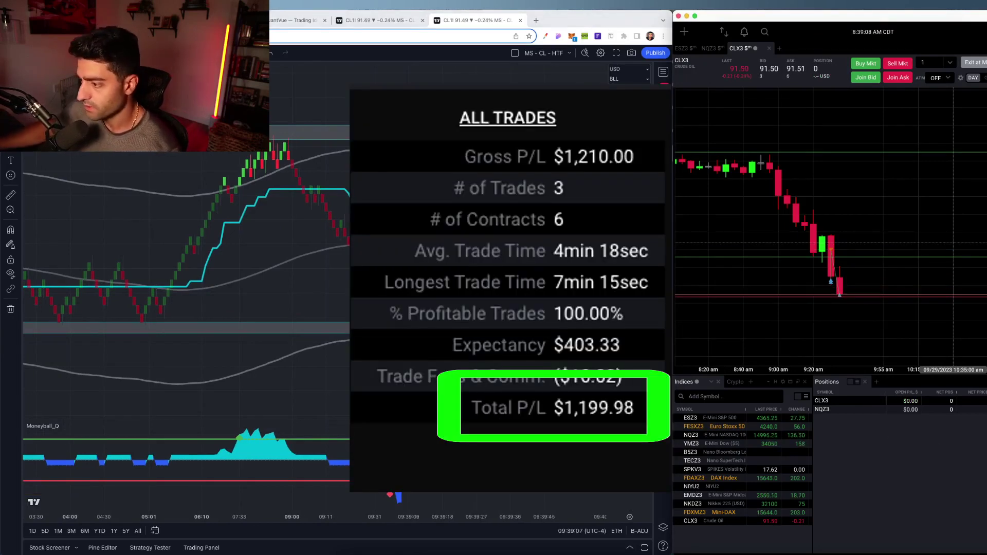
Step: Review the completed decline into the lower zone on the HTF chart with more price history in view
scroll(497, 258, down, 3)
click(498, 258)
drag(498, 258, 319, 265)
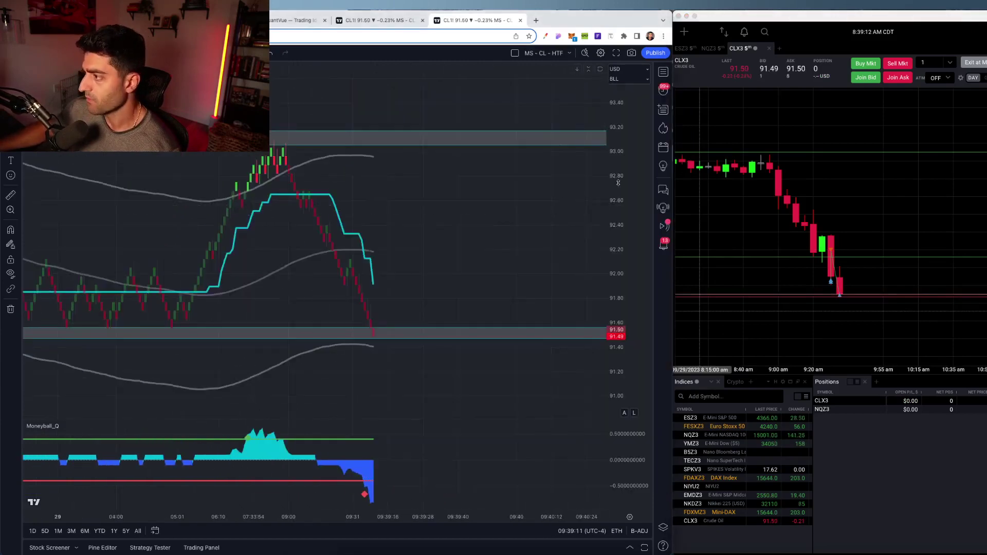
drag(618, 183, 624, 256)
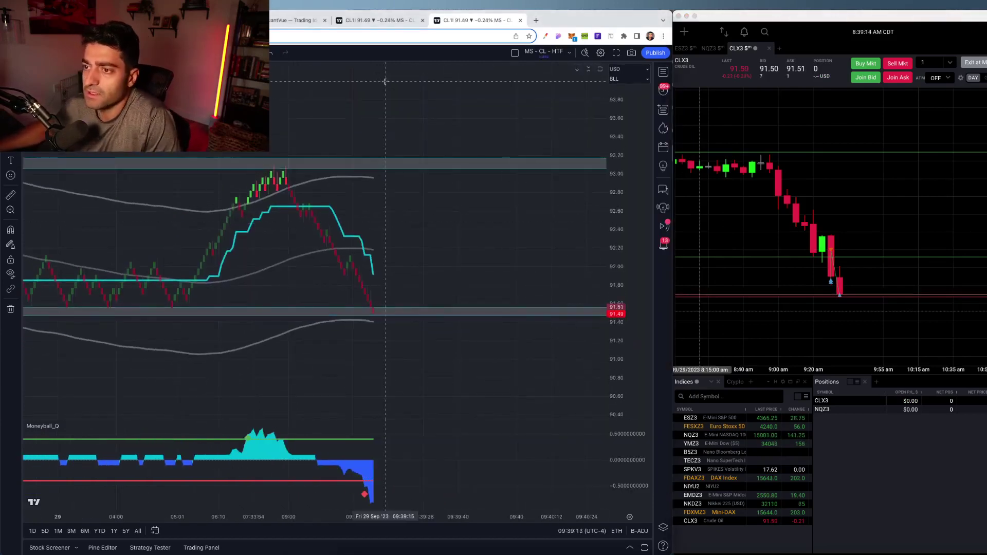
drag(617, 226, 617, 244)
drag(501, 239, 478, 253)
scroll(501, 249, down, 3)
Step: Review the Qwave indicator's input settings on the HTF chart, including the bands deviation and Qline values
double_click(404, 262)
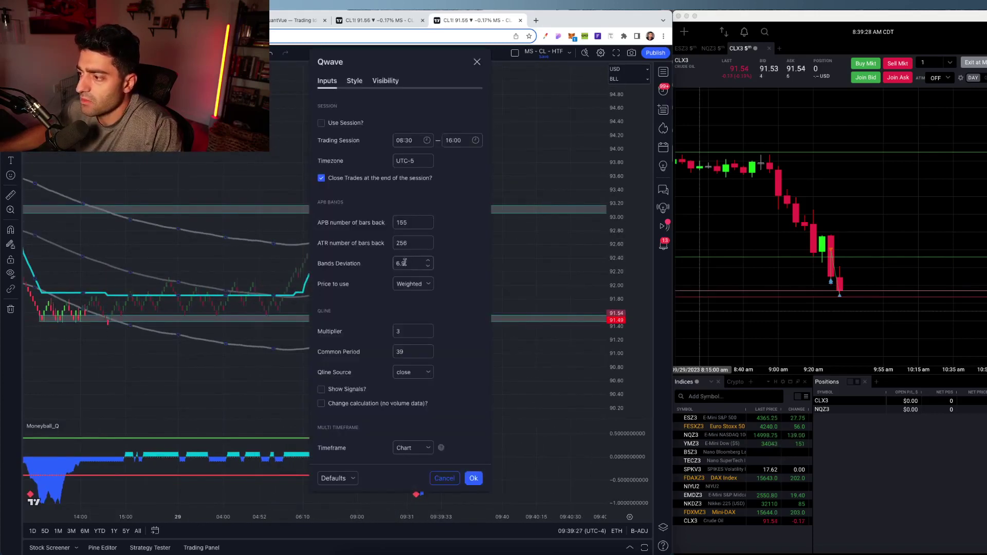
click(472, 478)
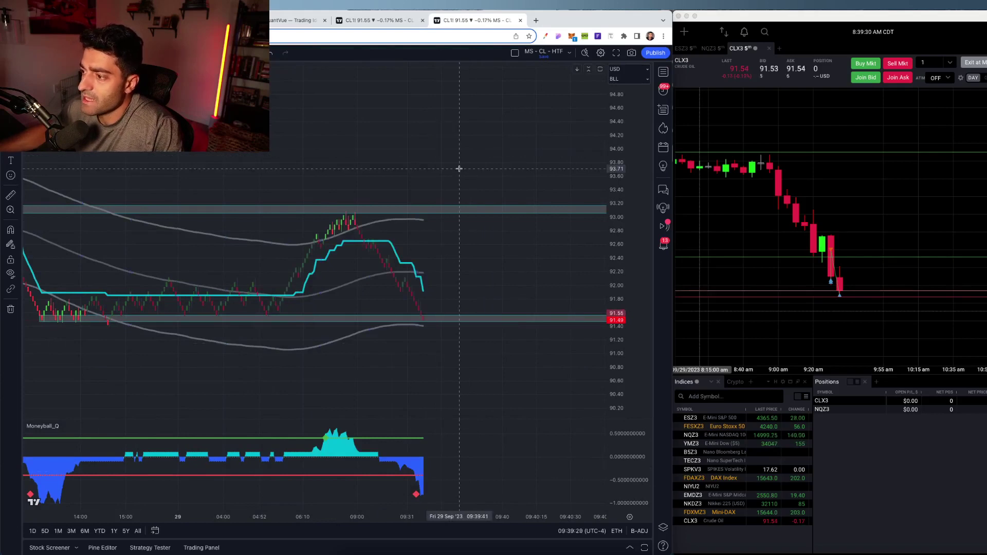
double_click(391, 263)
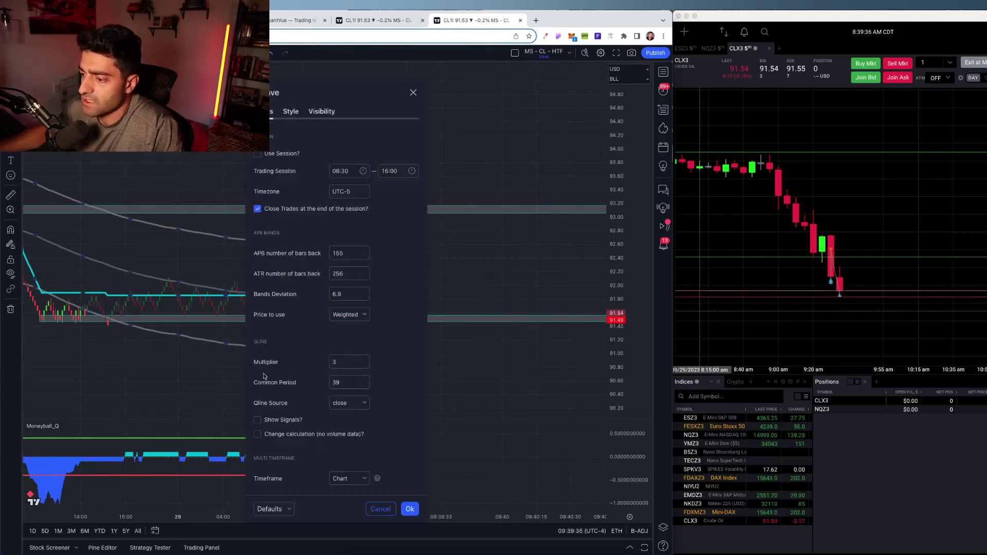
click(410, 509)
Step: Examine the latest Qwave BEAR signal and the decline that follows it on the LTF chart
click(378, 20)
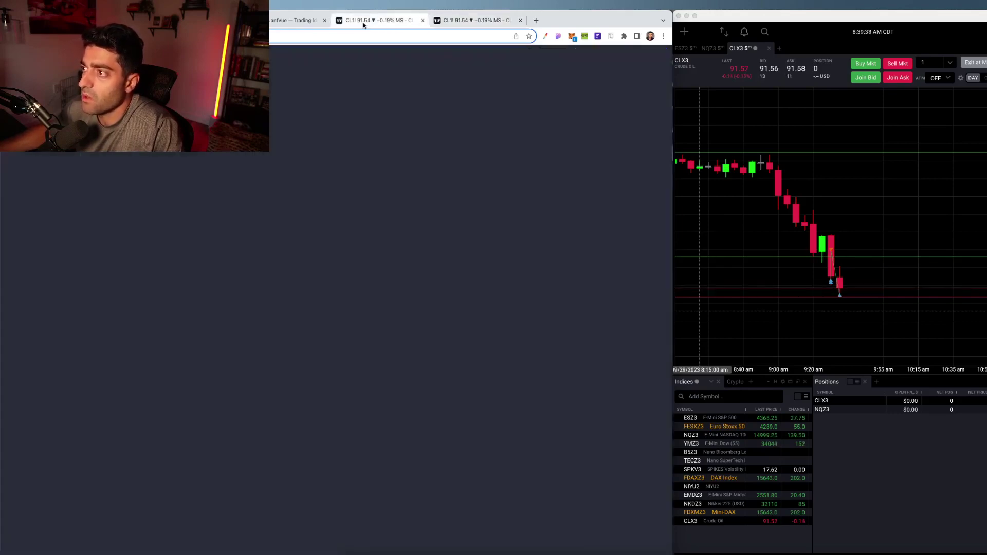
scroll(349, 281, down, 4)
drag(454, 260, 430, 256)
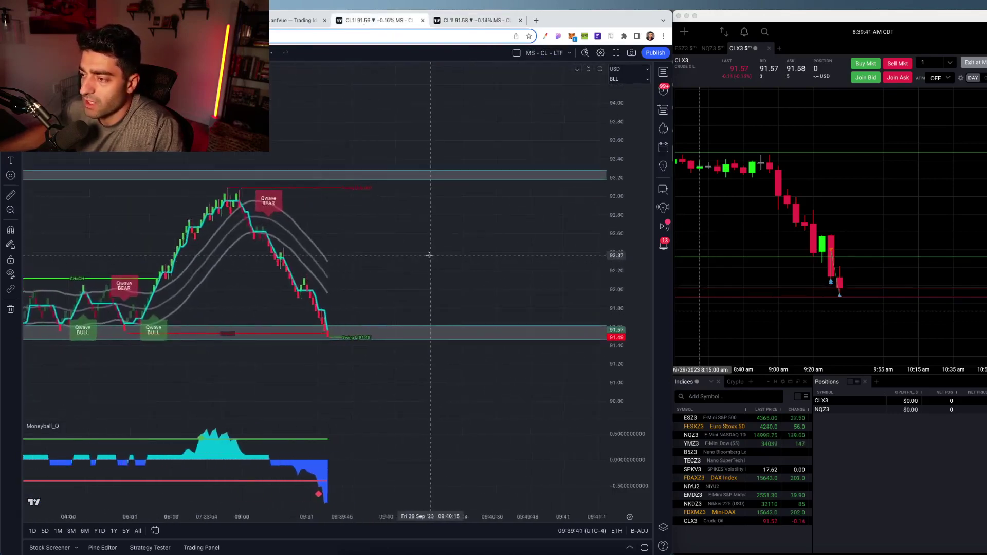
scroll(411, 256, up, 5)
drag(144, 254, 308, 251)
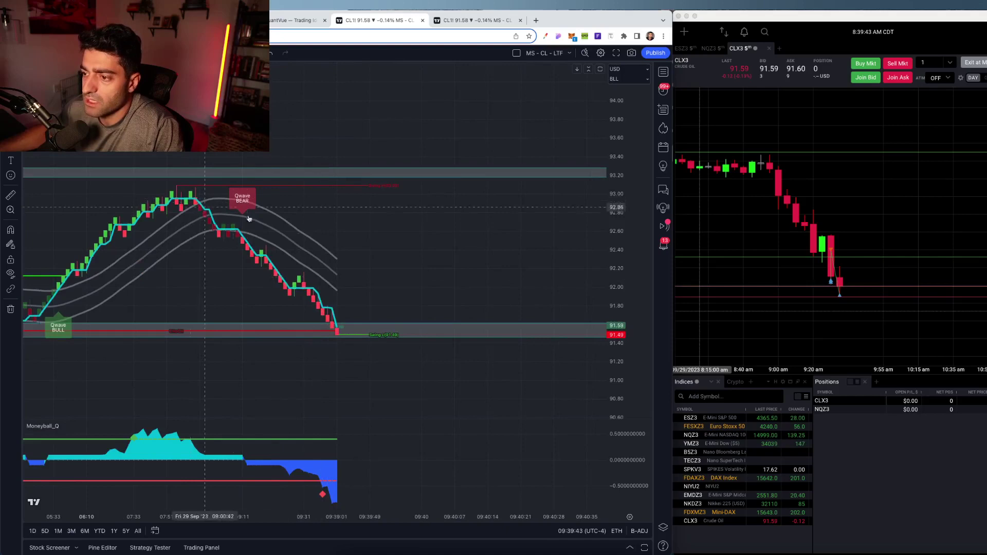
drag(215, 207, 275, 208)
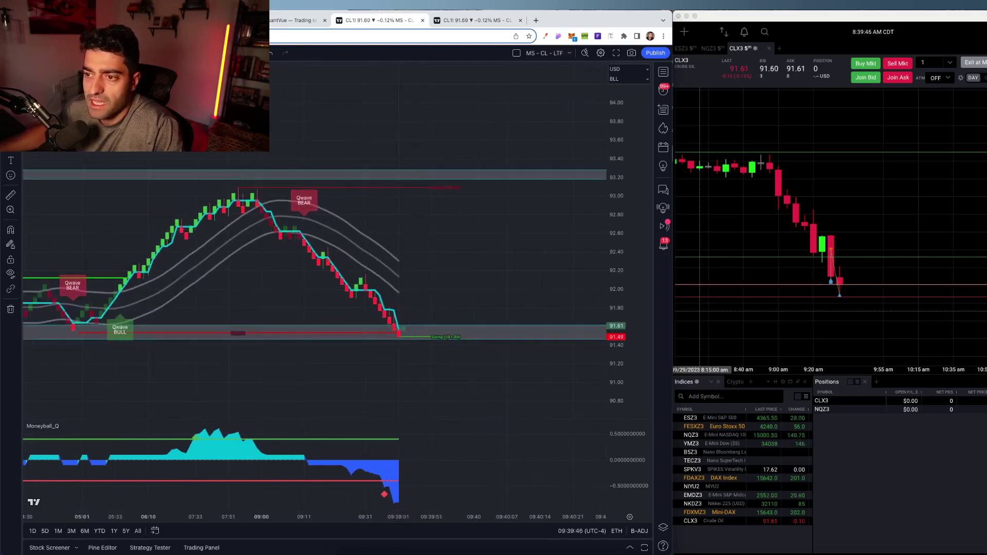
Step: Check the Qwave BULL signals at the lower zone on the LTF chart and trace the zone back to its 27 September origin
scroll(216, 290, down, 3)
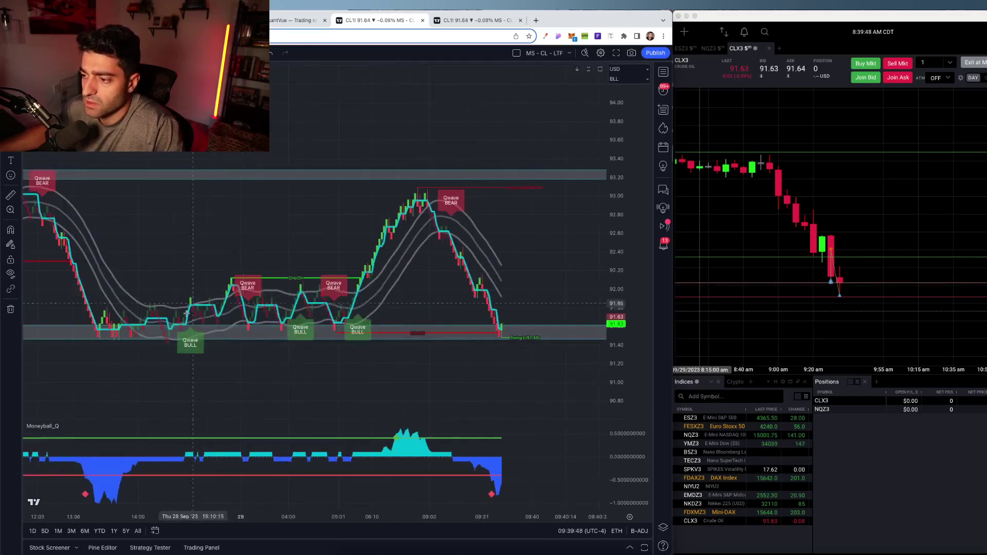
scroll(189, 274, down, 1)
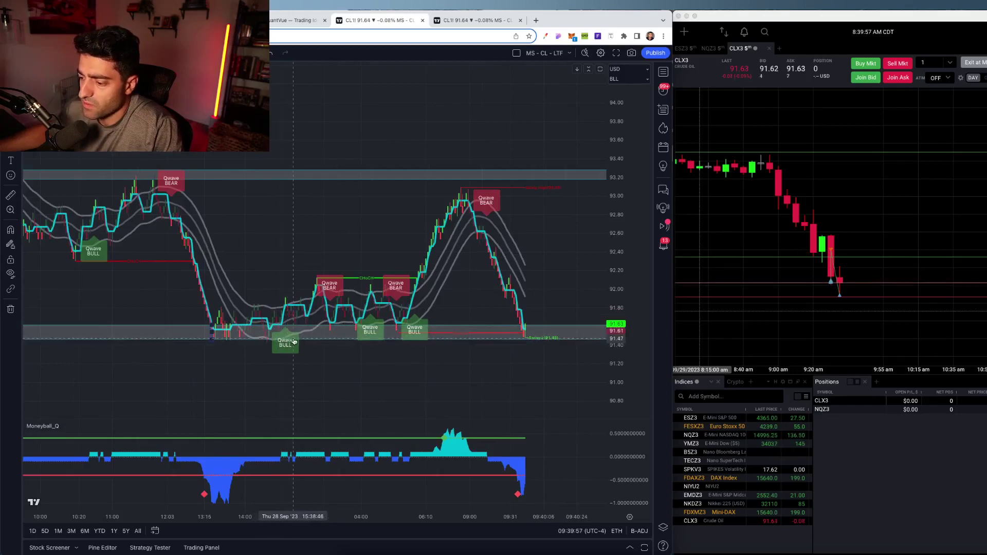
scroll(309, 341, up, 3)
drag(339, 377, 306, 375)
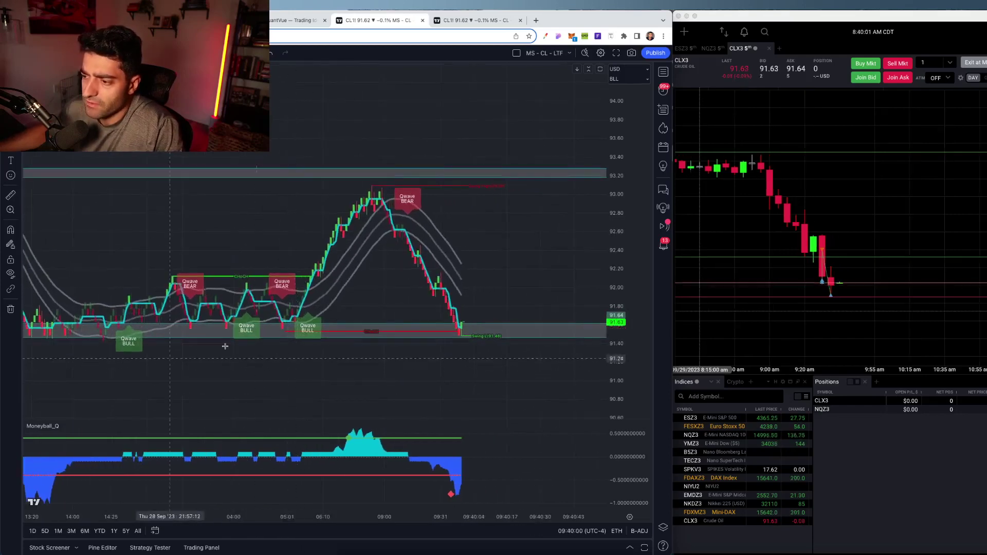
scroll(198, 342, down, 4)
scroll(332, 304, down, 3)
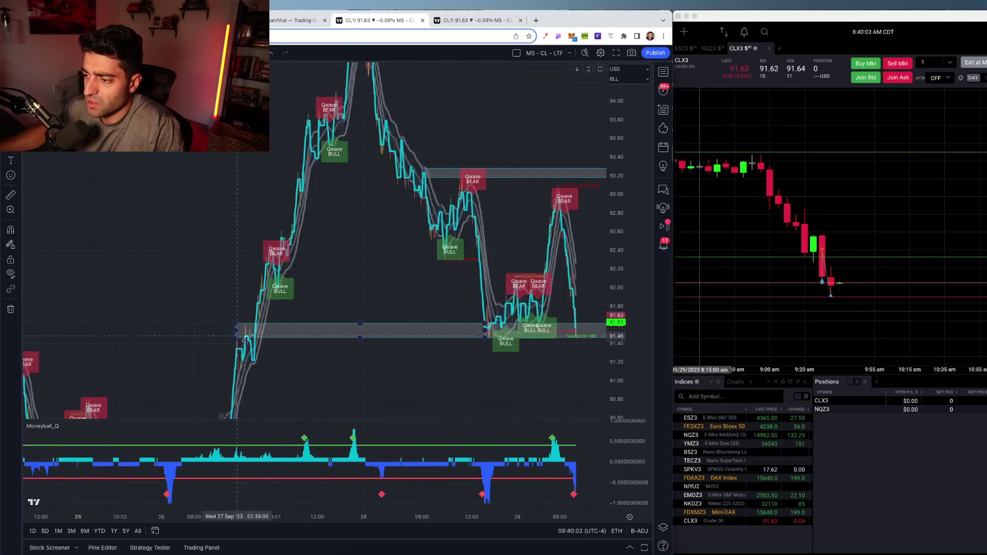
scroll(332, 305, down, 2)
scroll(332, 304, up, 8)
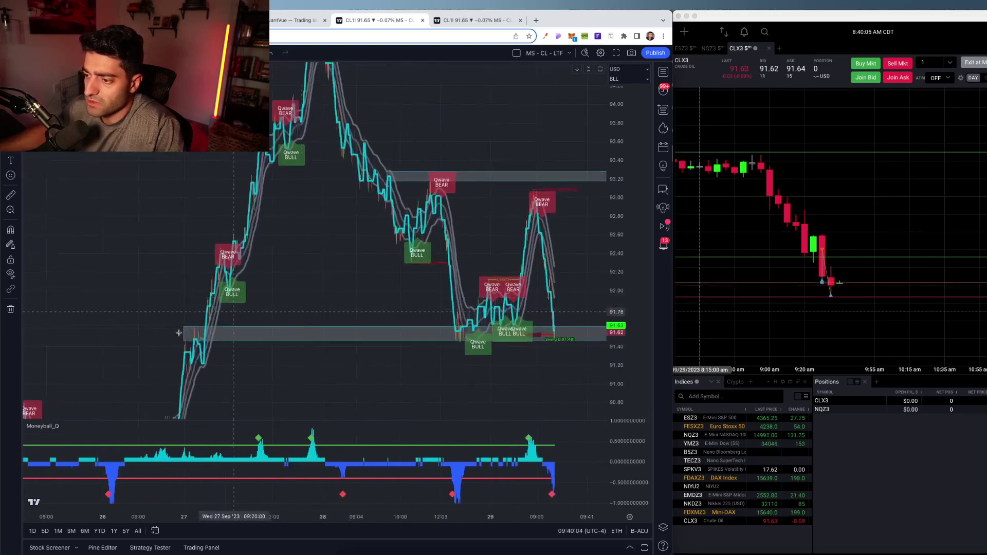
drag(316, 302, 171, 315)
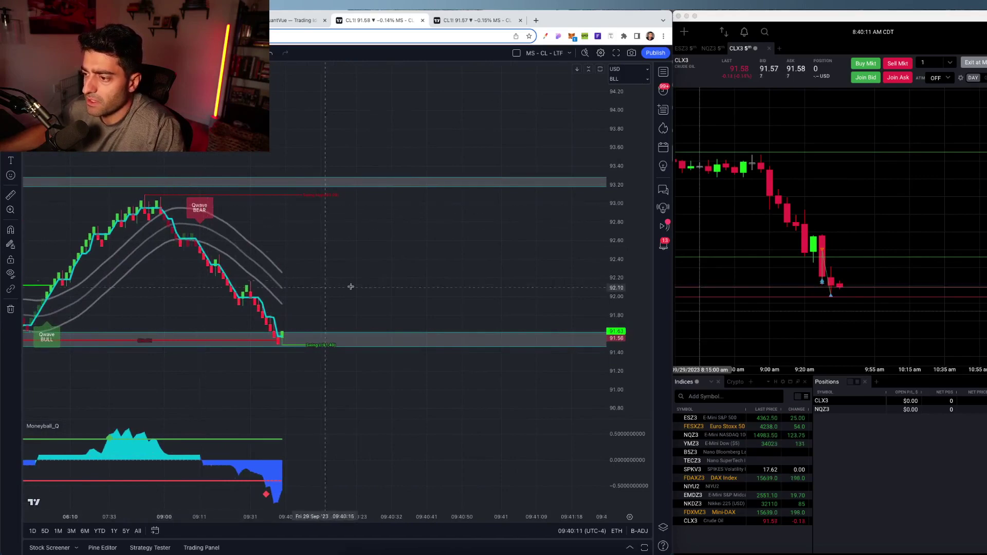
Step: Frame the latest swing on the HTF chart and trace the rise along the Qline with a green brush stroke
click(474, 20)
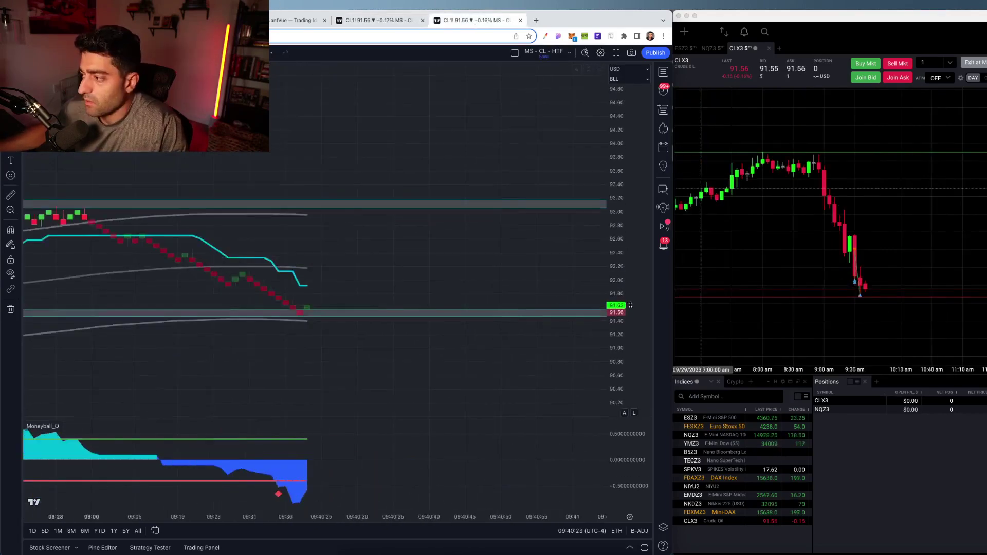
drag(619, 334, 618, 191)
scroll(476, 201, down, 5)
drag(470, 230, 349, 185)
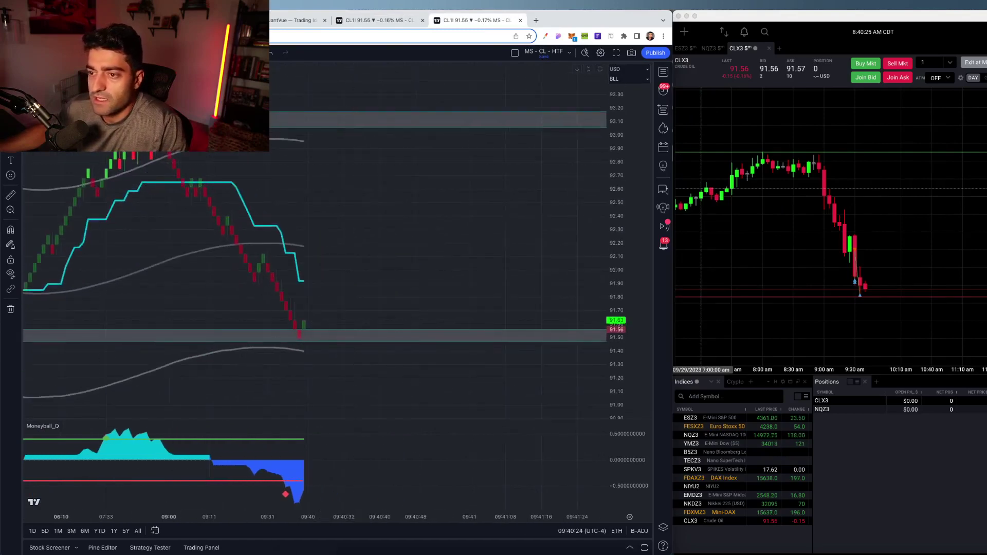
click(20, 152)
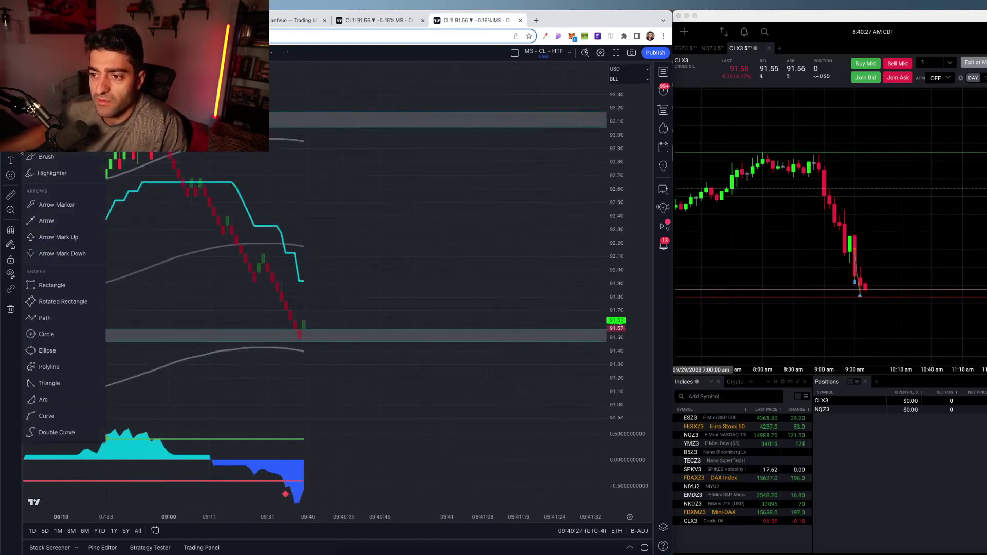
click(56, 157)
drag(72, 261, 158, 136)
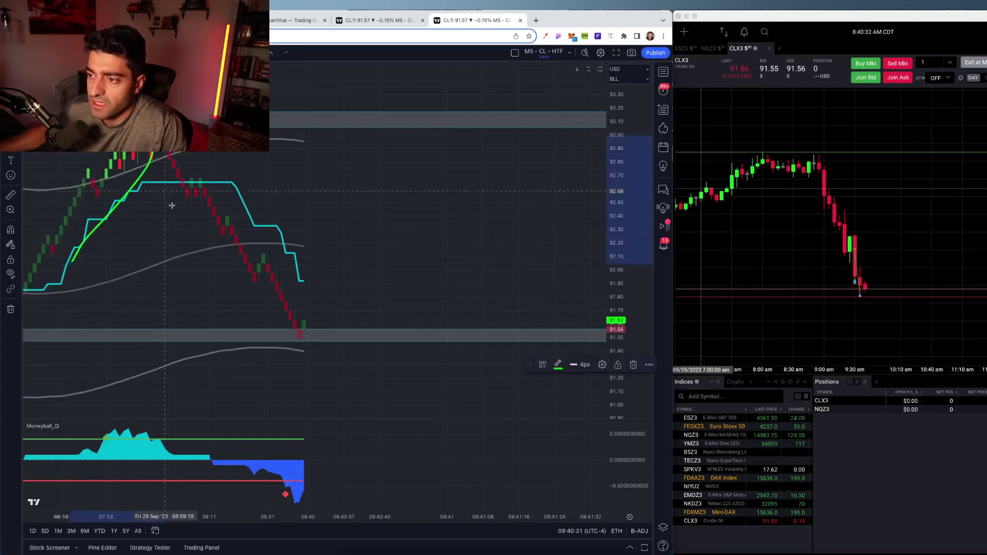
Step: Circle the Qline retest, mark the mid-band pullback and following decline, and circle the Moneyball_Q zero-line crossover with the brush
mouse_move(210, 180)
mouse_down()
mouse_move(197, 196)
mouse_move(207, 180)
mouse_up()
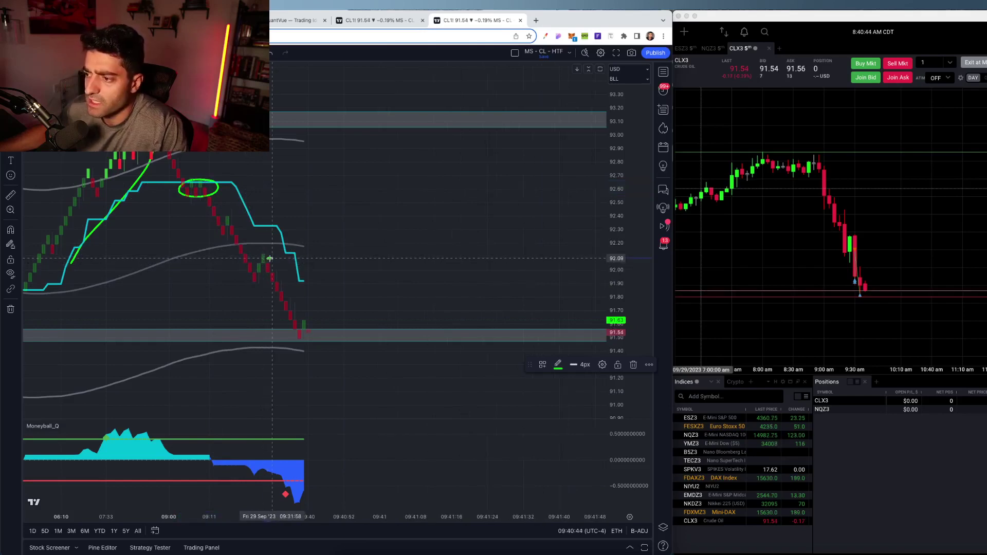
mouse_move(269, 258)
mouse_down()
mouse_move(268, 244)
mouse_move(275, 302)
mouse_move(310, 329)
mouse_move(261, 263)
mouse_up()
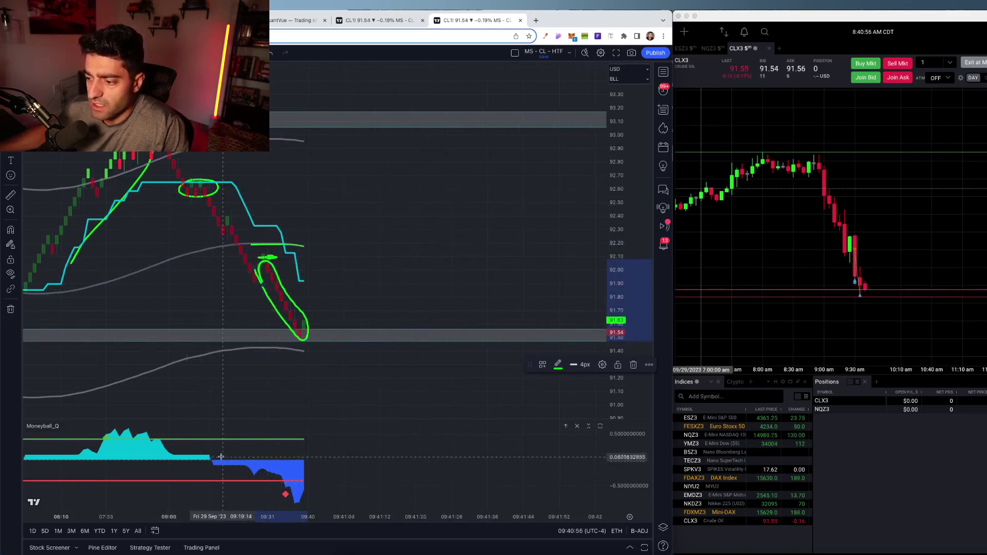
mouse_move(225, 456)
mouse_down()
mouse_move(189, 467)
mouse_move(226, 457)
mouse_up()
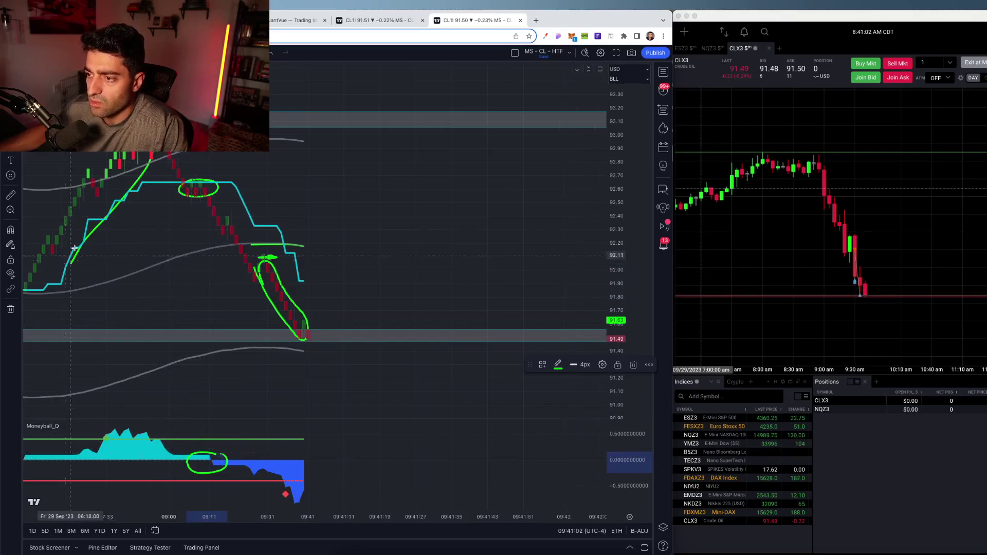
Step: Examine the wider HTF price history from 27 to 29 September around the annotated swing and its two zones
scroll(205, 215, down, 3)
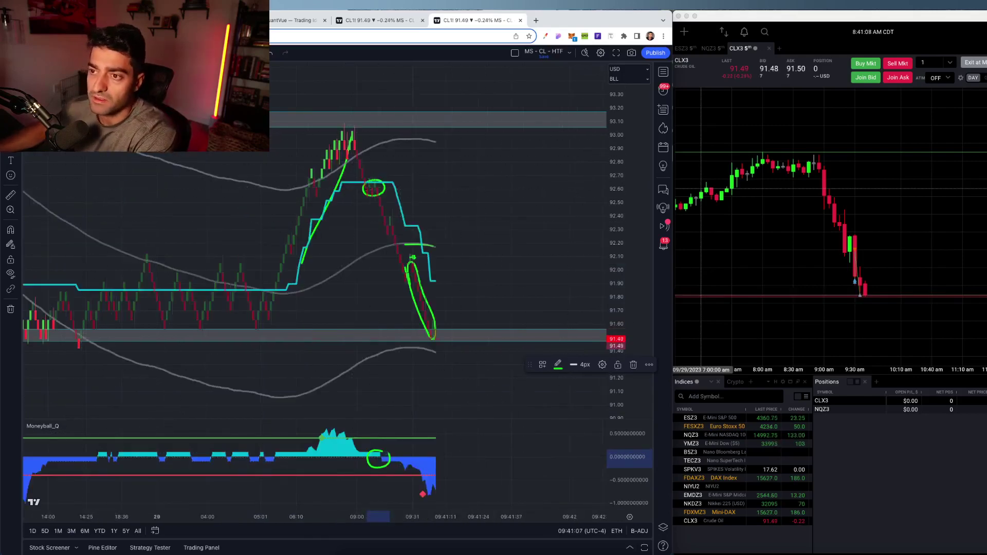
scroll(412, 159, down, 5)
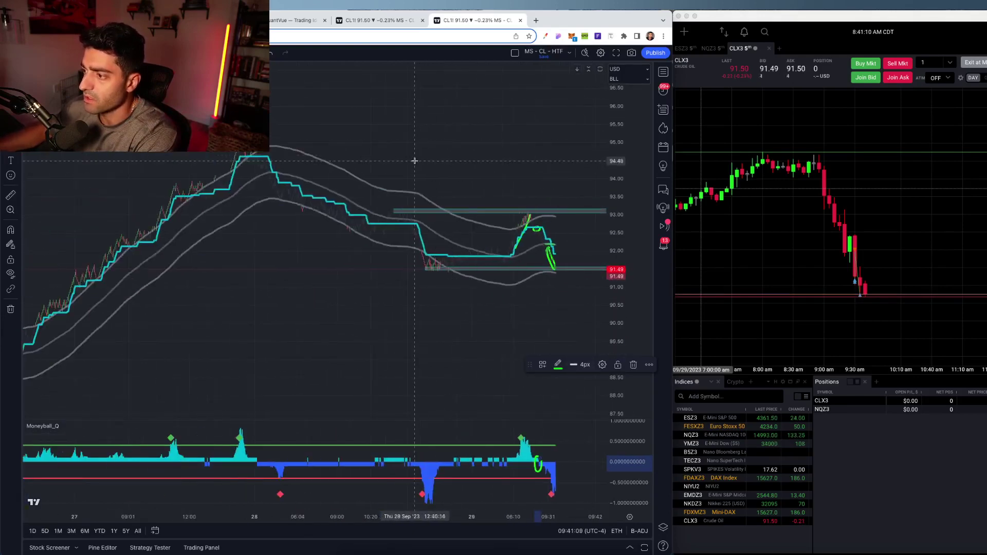
drag(313, 210, 305, 216)
drag(620, 368, 489, 184)
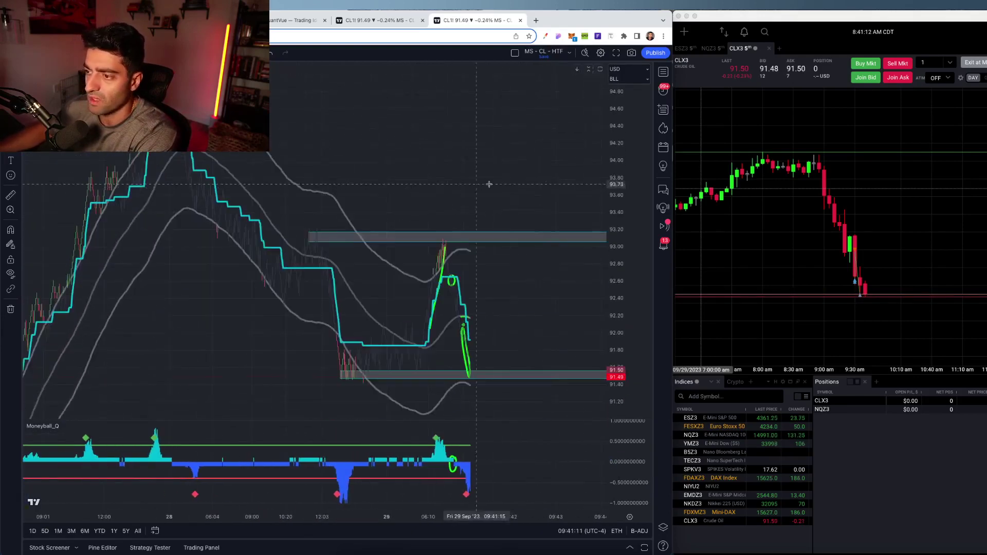
drag(627, 181, 624, 253)
scroll(415, 152, down, 5)
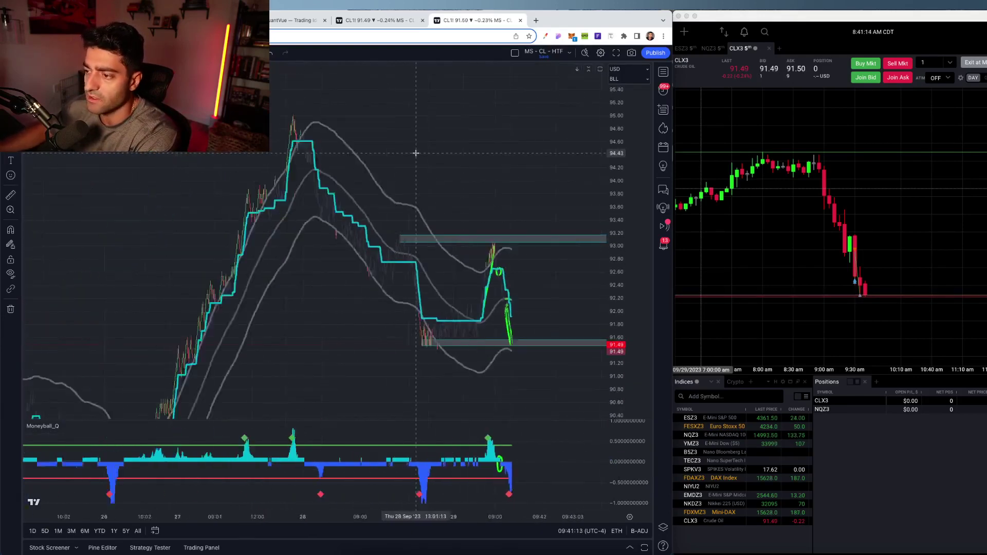
drag(622, 175, 617, 376)
drag(478, 145, 405, 150)
scroll(410, 150, up, 3)
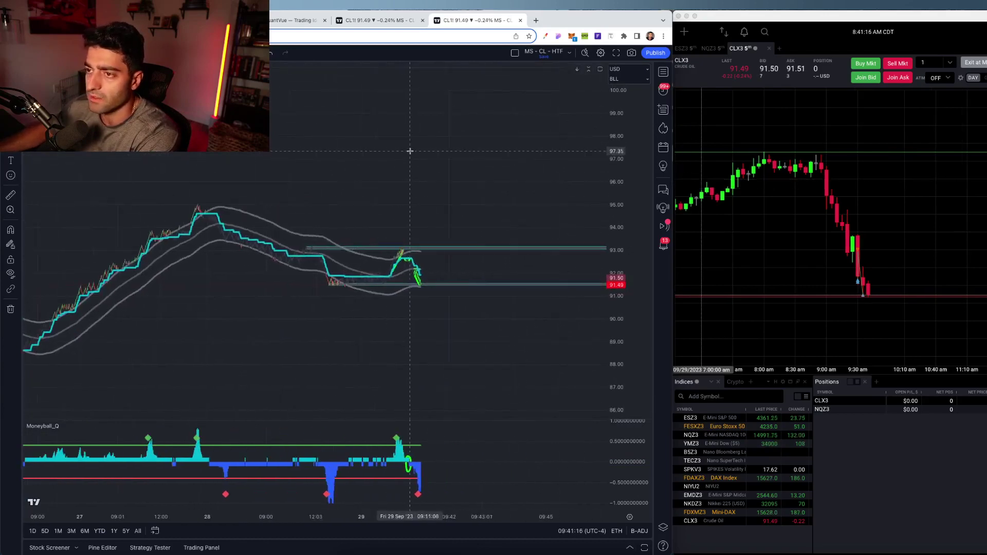
Step: Reframe the HTF chart on the latest decline between the two zones and clear the brush marks from the price candles
drag(363, 183, 390, 165)
scroll(412, 231, up, 5)
drag(106, 198, 402, 243)
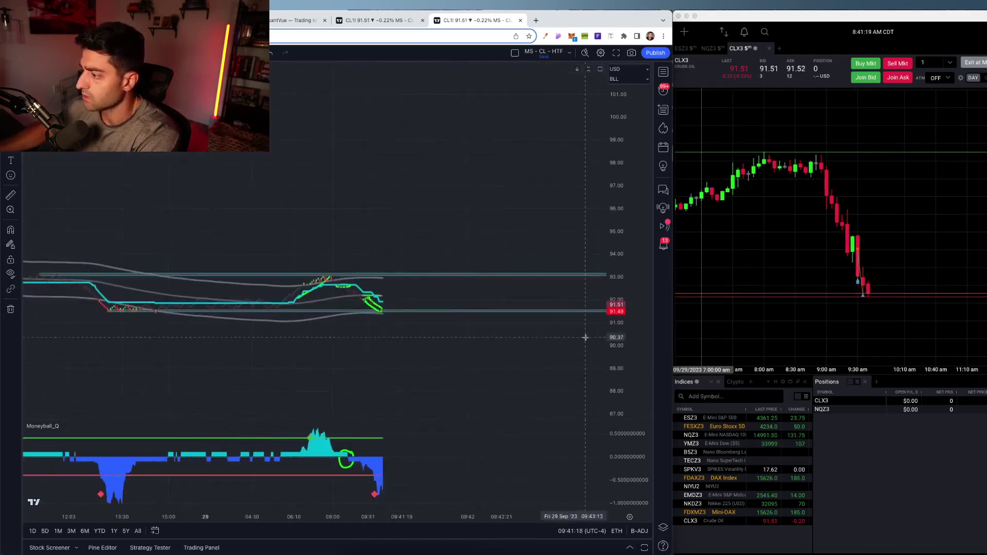
drag(617, 349, 617, 183)
scroll(359, 257, up, 4)
drag(57, 370, 287, 289)
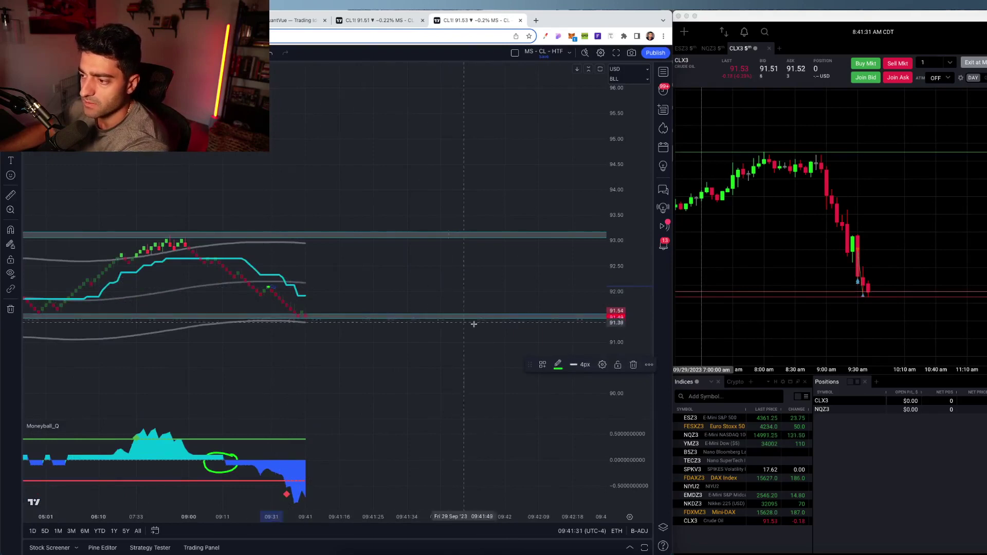
drag(611, 280, 610, 180)
drag(415, 311, 377, 234)
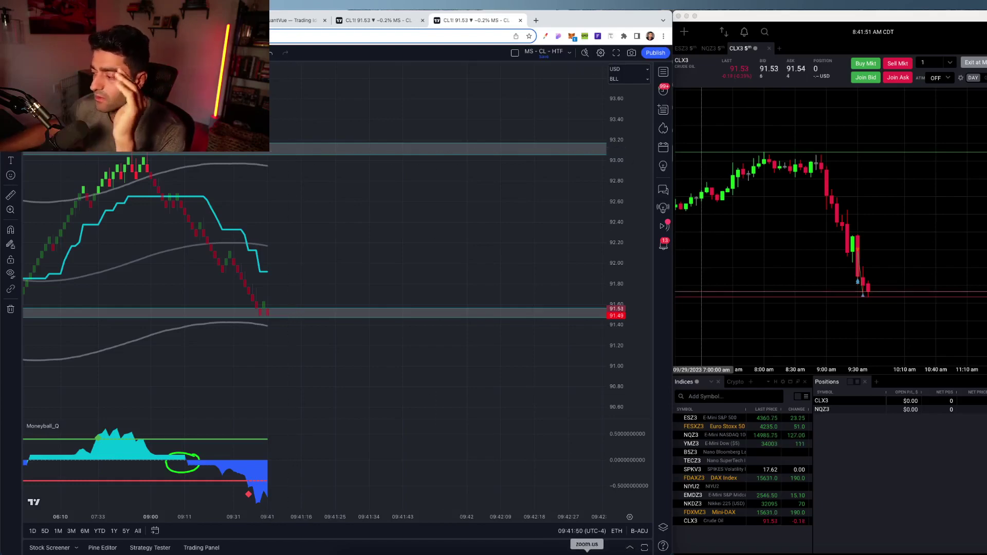
Step: Switch to Discord and browse the profits-wins channel back to the 25 September posts
click(483, 551)
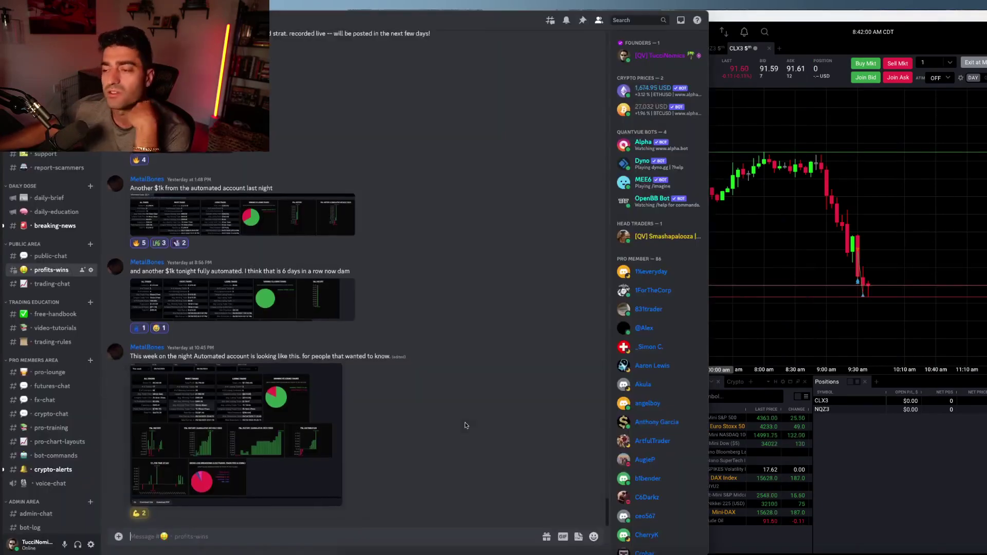
scroll(465, 426, up, 10)
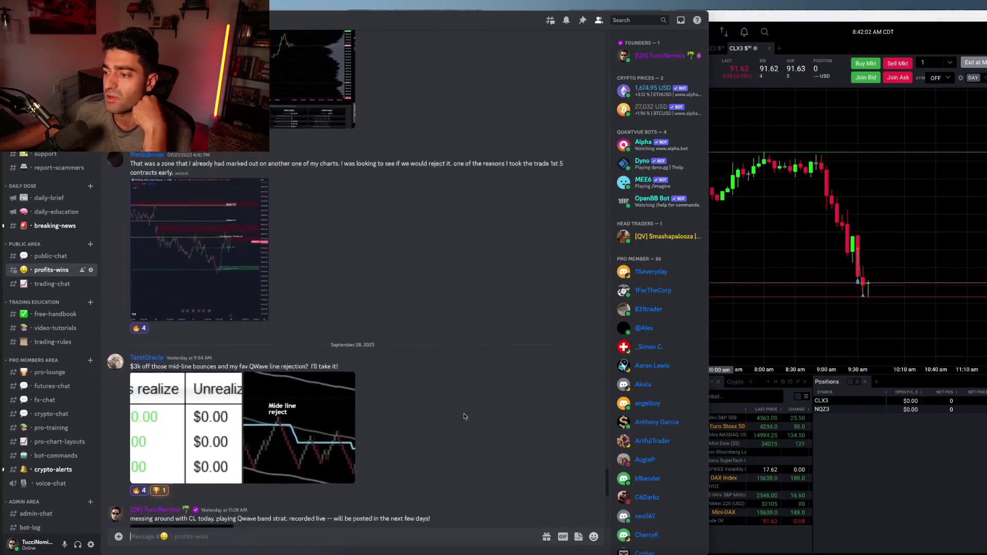
scroll(464, 418, up, 10)
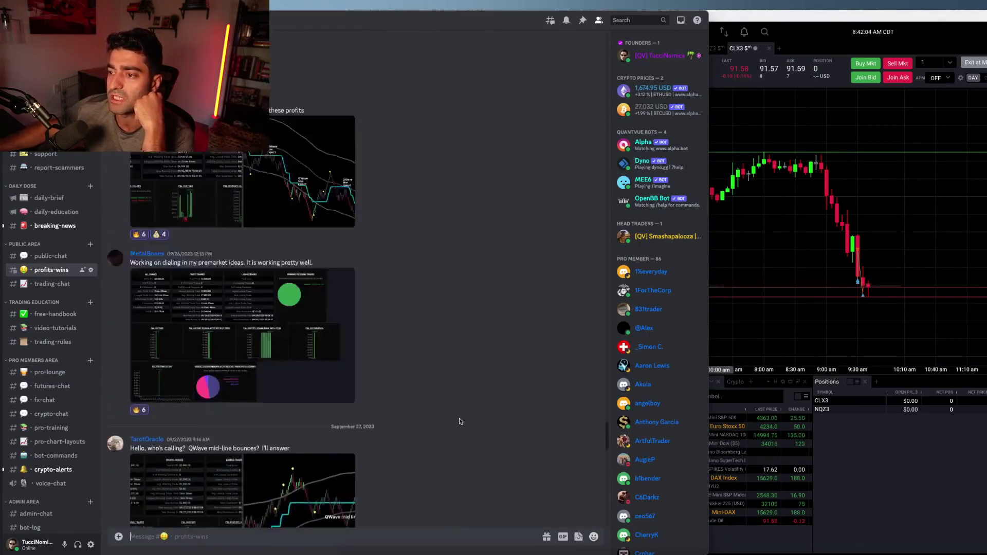
scroll(459, 417, up, 7)
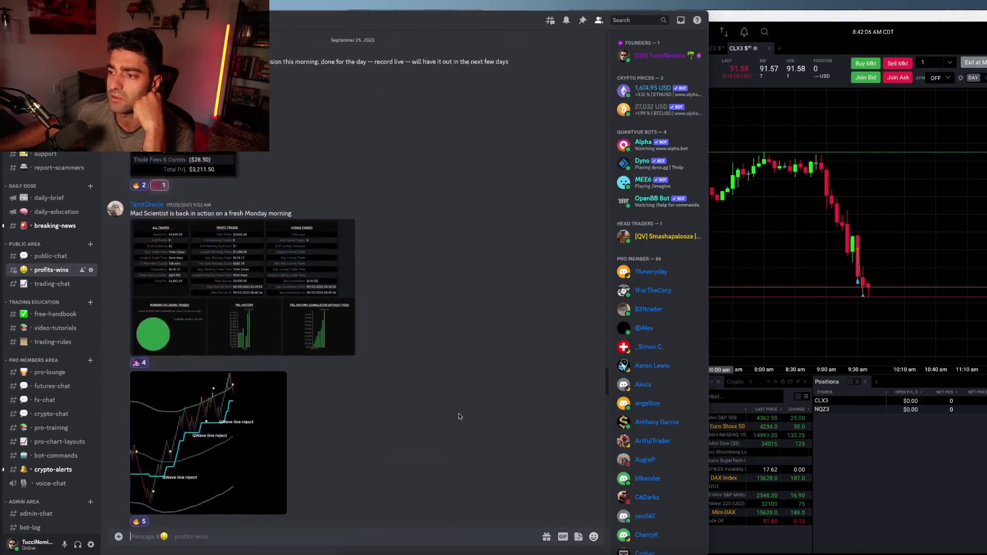
Step: View the Topstep evaluations screenshot in the 26 September post, then look through the neighbouring profits-wins posts
scroll(459, 417, down, 7)
click(169, 379)
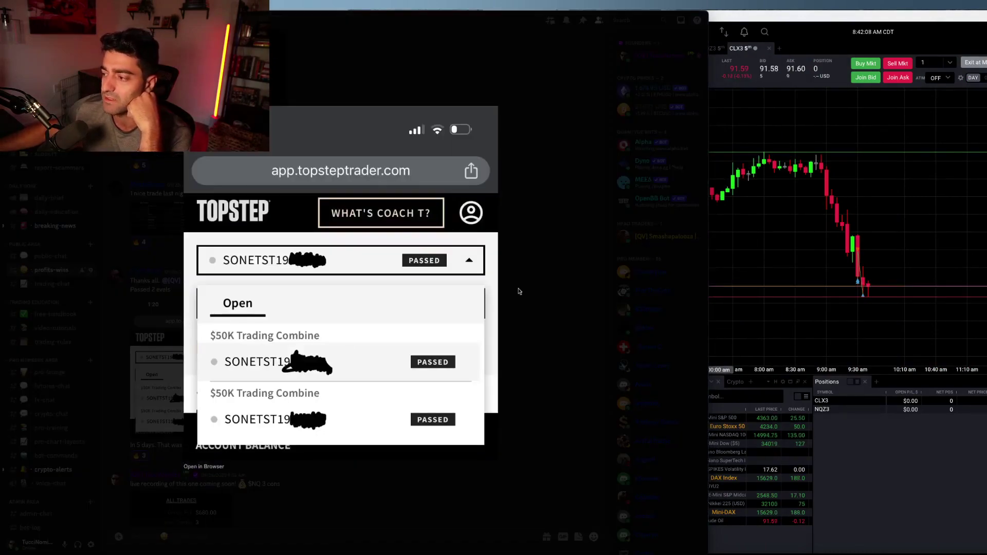
click(527, 269)
scroll(431, 258, up, 2)
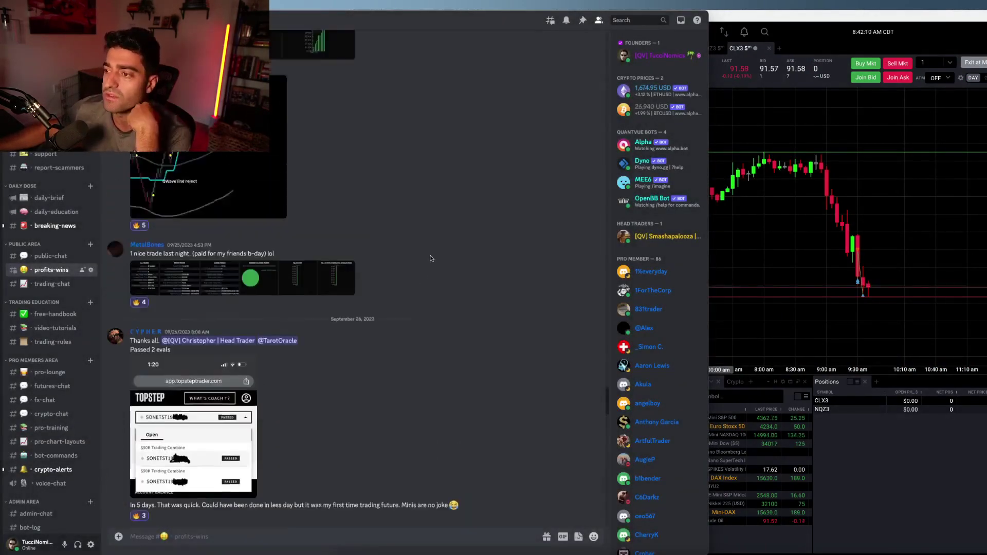
scroll(431, 259, up, 5)
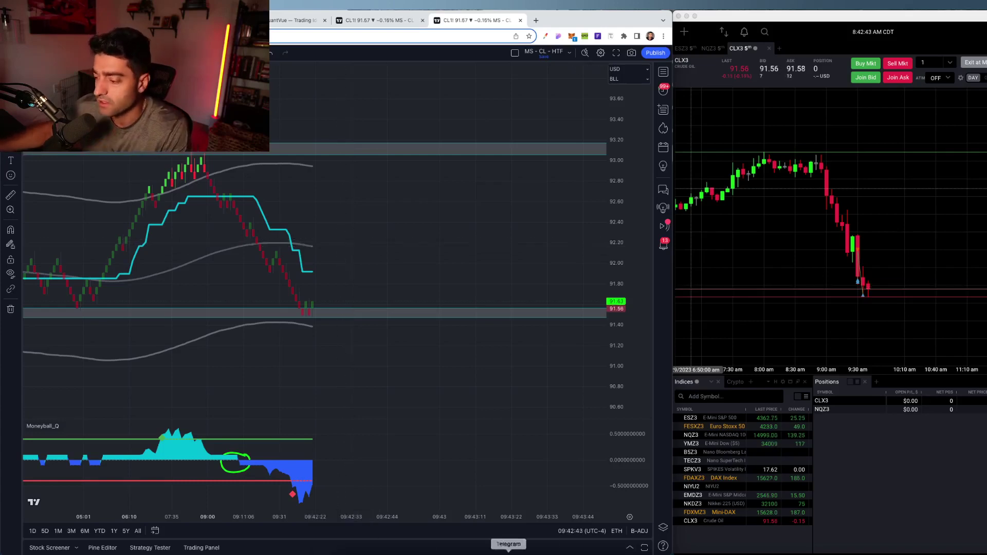
Step: Inspect the three automated-account performance reports in Discord's profits-wins channel and return to the HTF chart in Chrome
click(481, 553)
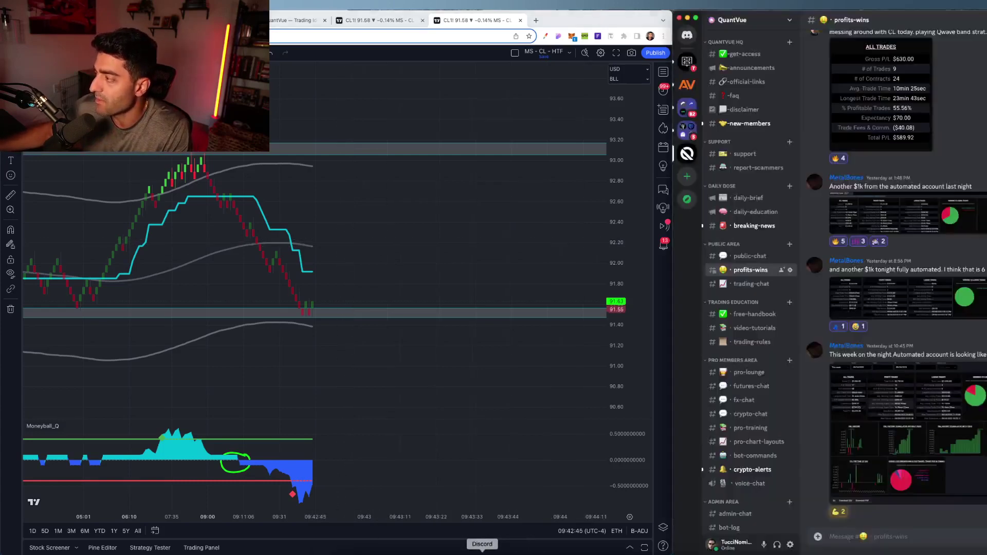
click(206, 437)
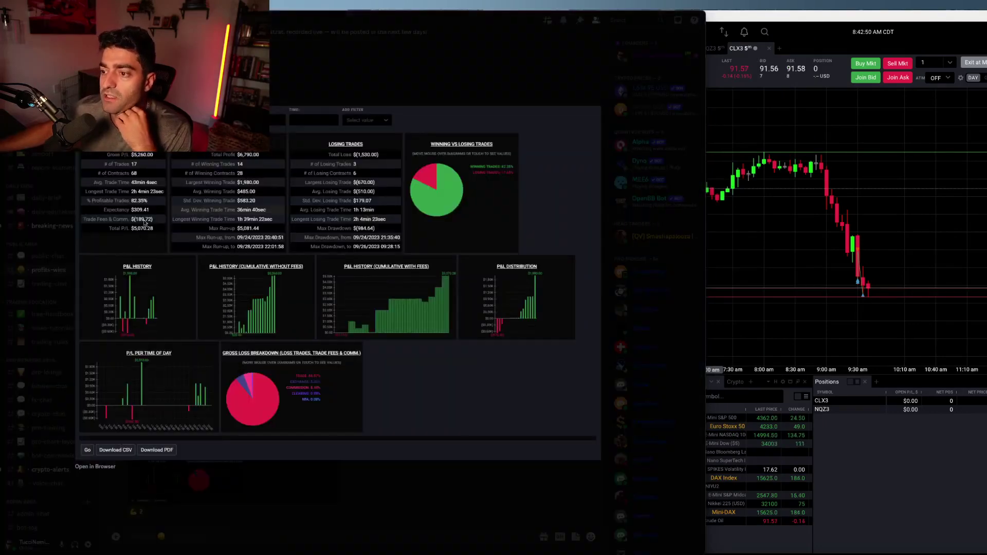
click(53, 205)
click(135, 300)
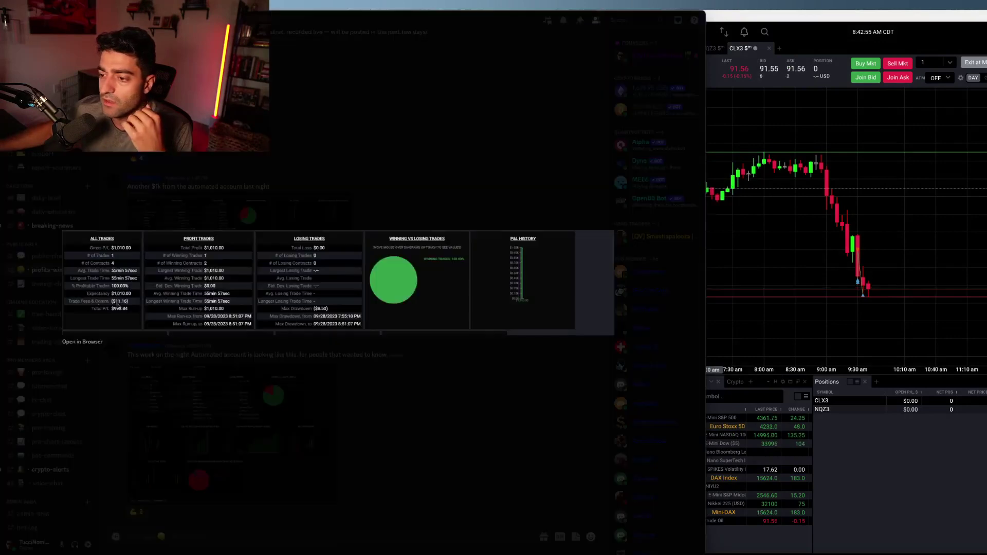
click(196, 176)
click(239, 214)
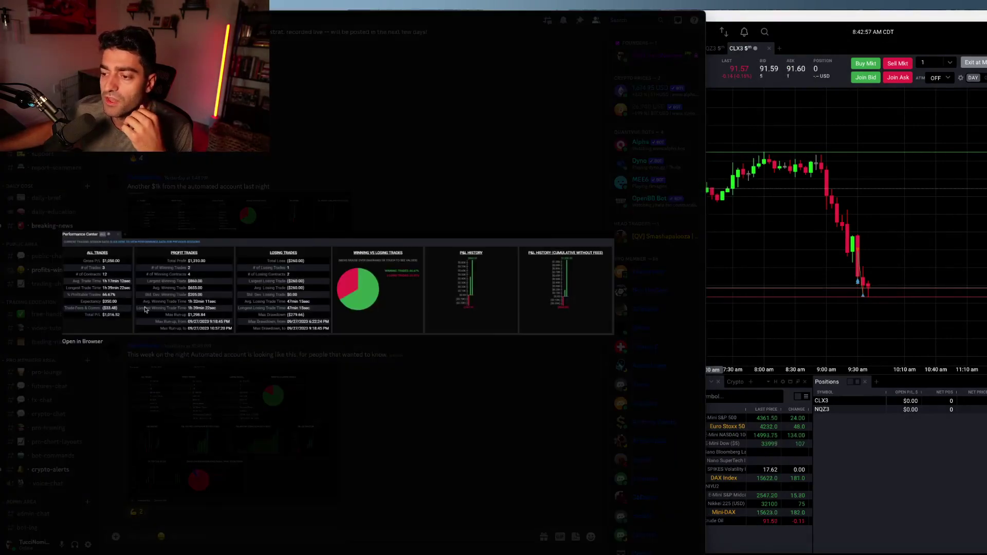
click(237, 169)
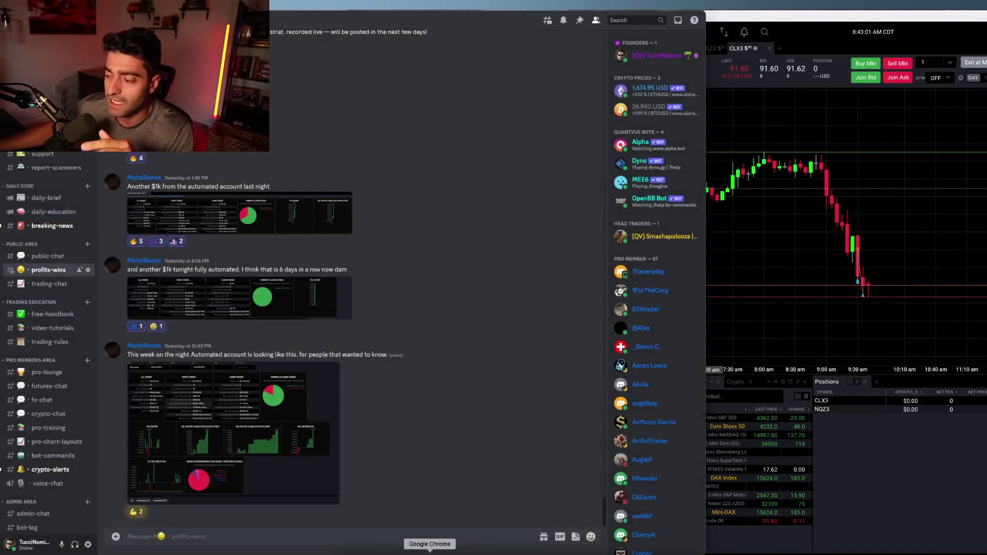
click(429, 549)
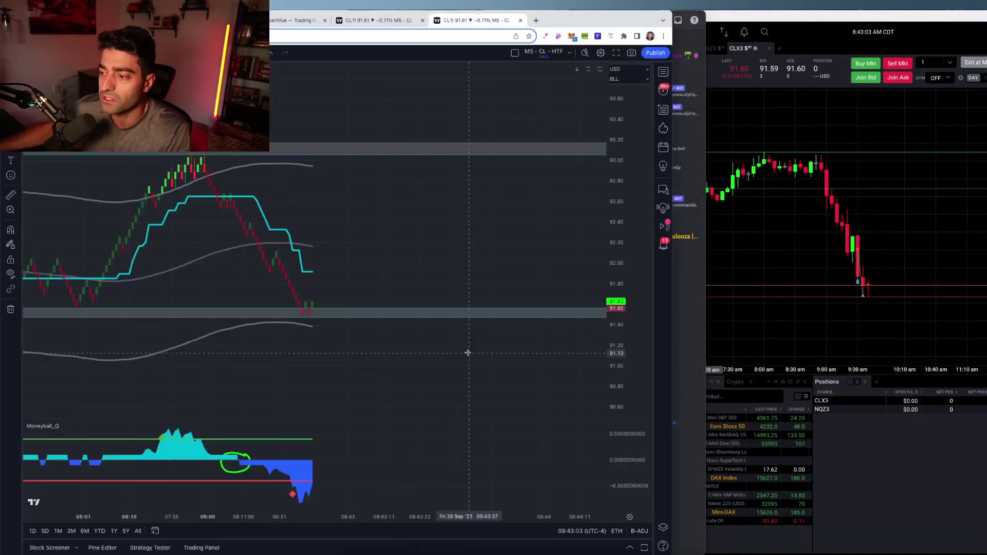